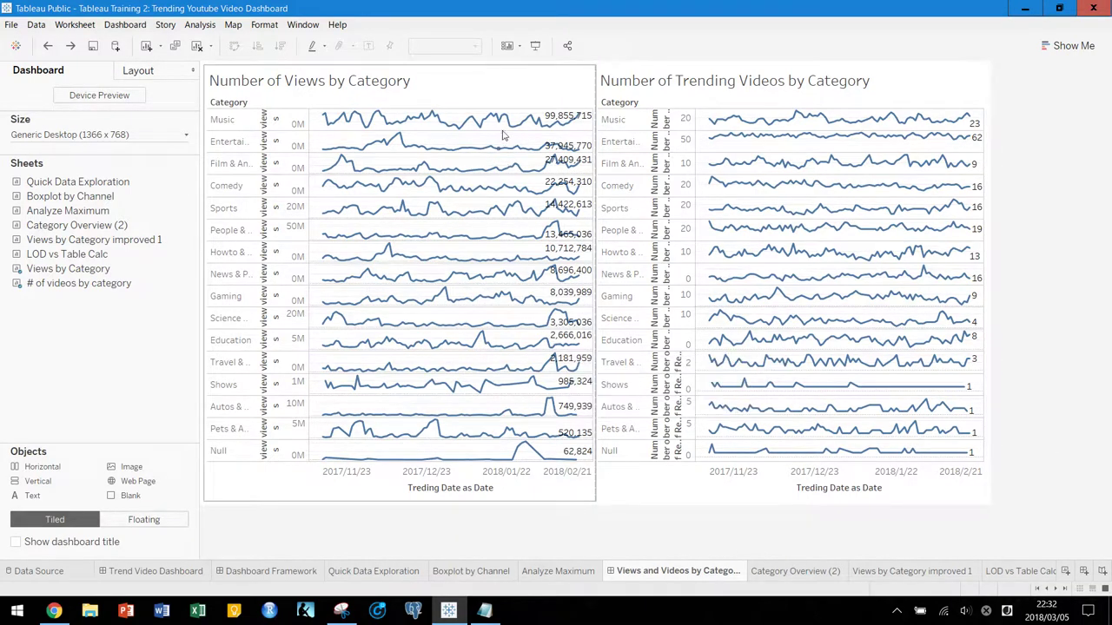
# - Select the Number of Views by Category chart on the dashboard and jump to its worksheet
pyautogui.click(520, 94)
pyautogui.click(599, 85)
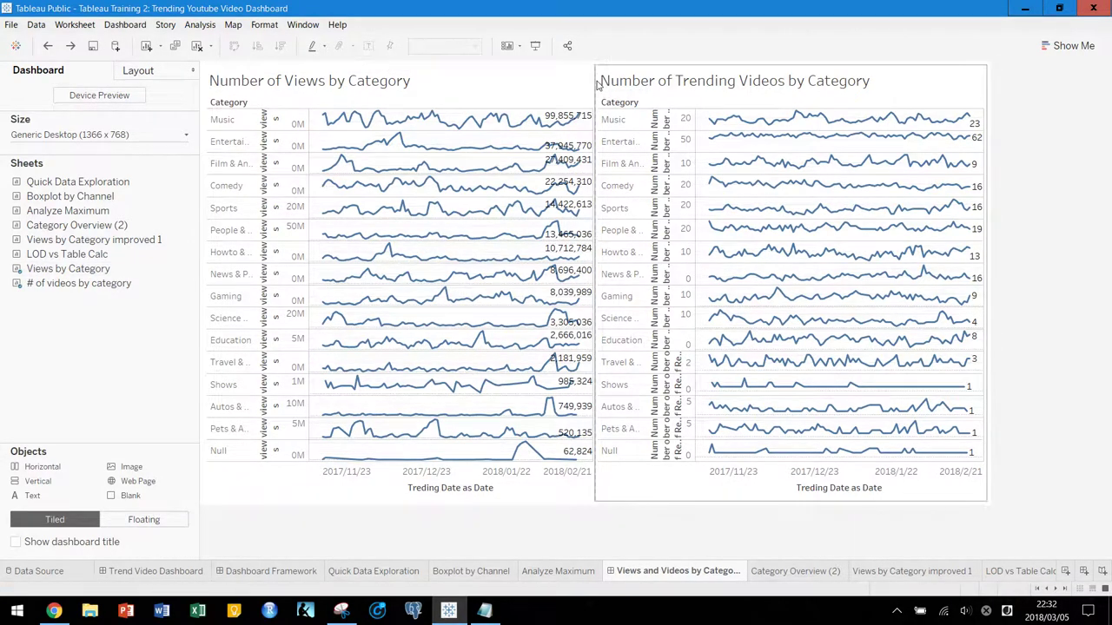
pyautogui.click(580, 87)
pyautogui.click(597, 87)
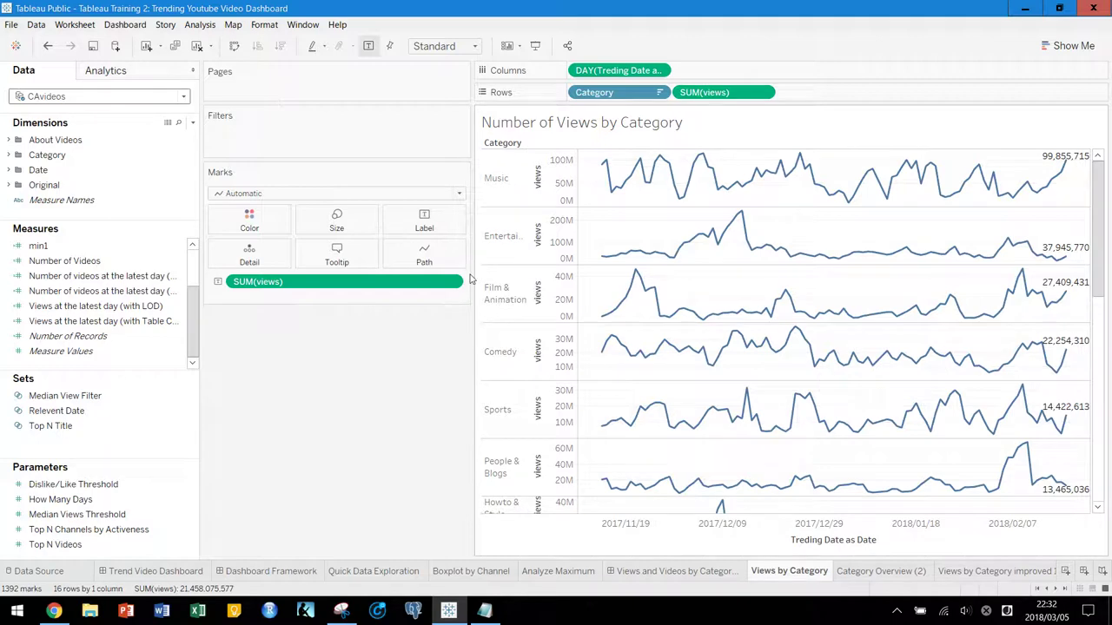
# - Widen the chart, drop the SUM(views) labels from Marks, and add Number of Records to Rows
pyautogui.moveTo(470, 278); pyautogui.dragTo(304, 280)
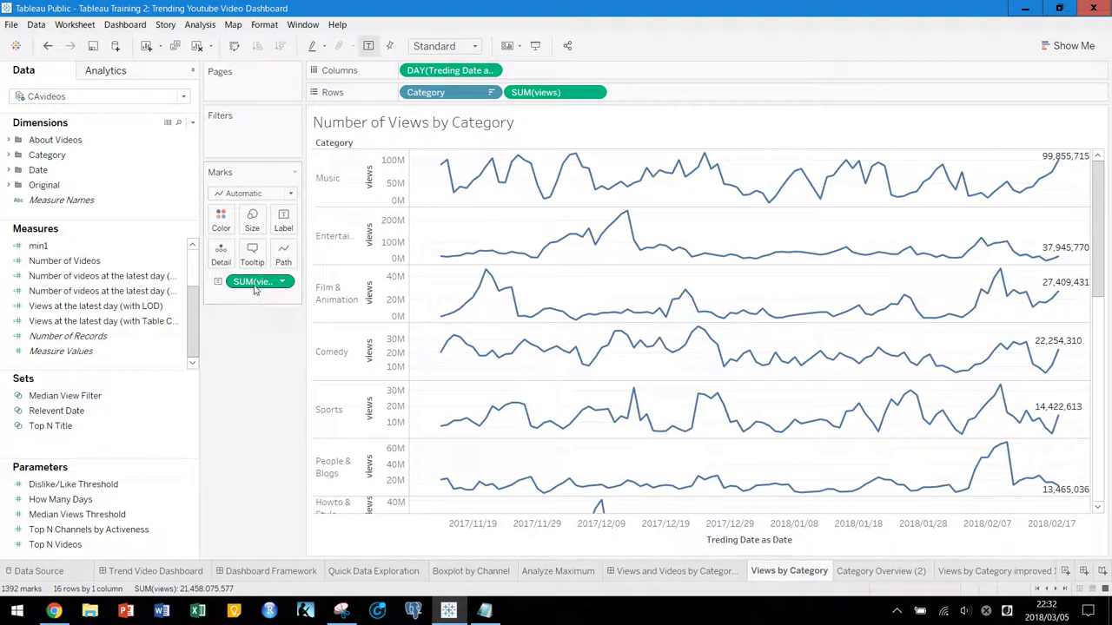
pyautogui.moveTo(255, 289); pyautogui.dragTo(61, 320)
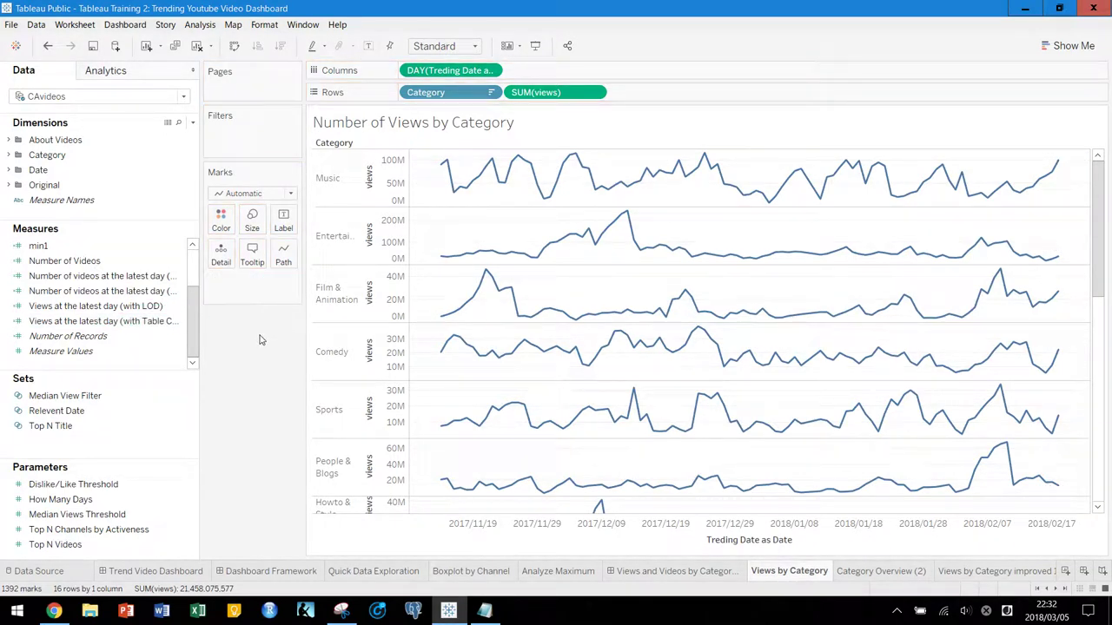
pyautogui.moveTo(96, 336); pyautogui.dragTo(663, 96)
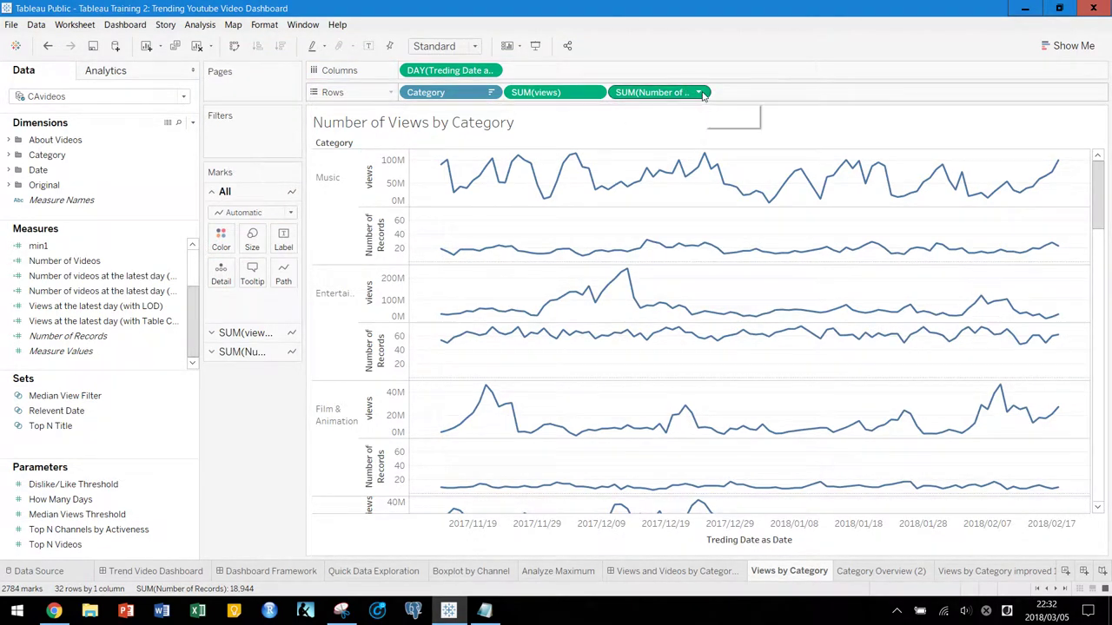
# - Make Number of Records a dual axis drawn as bars, placed before SUM(views) on Rows
pyautogui.click(698, 93)
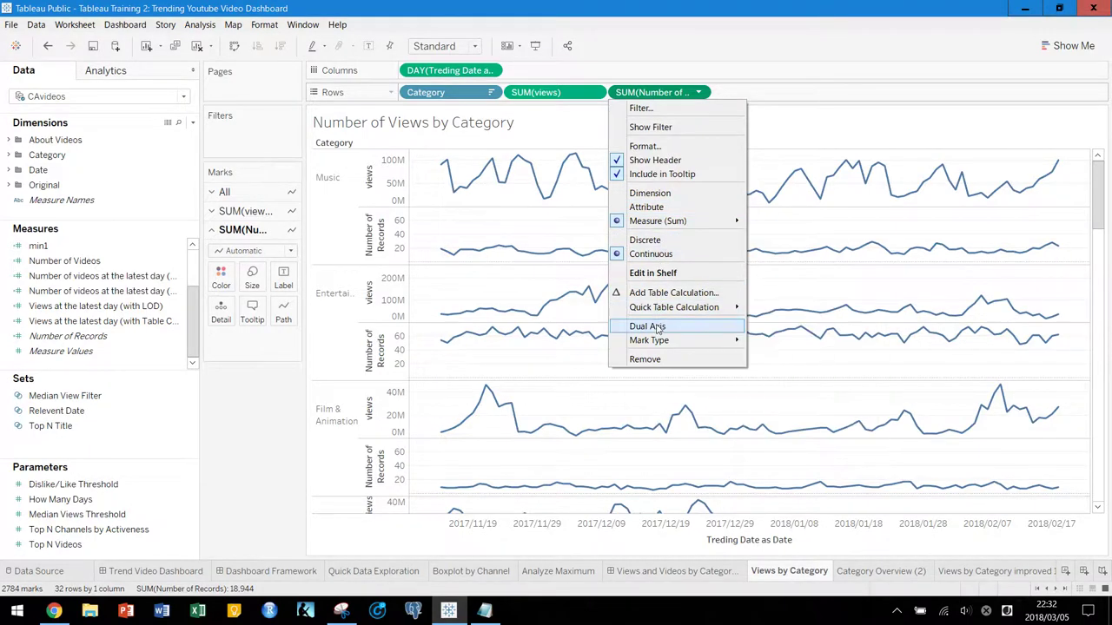
pyautogui.click(720, 329)
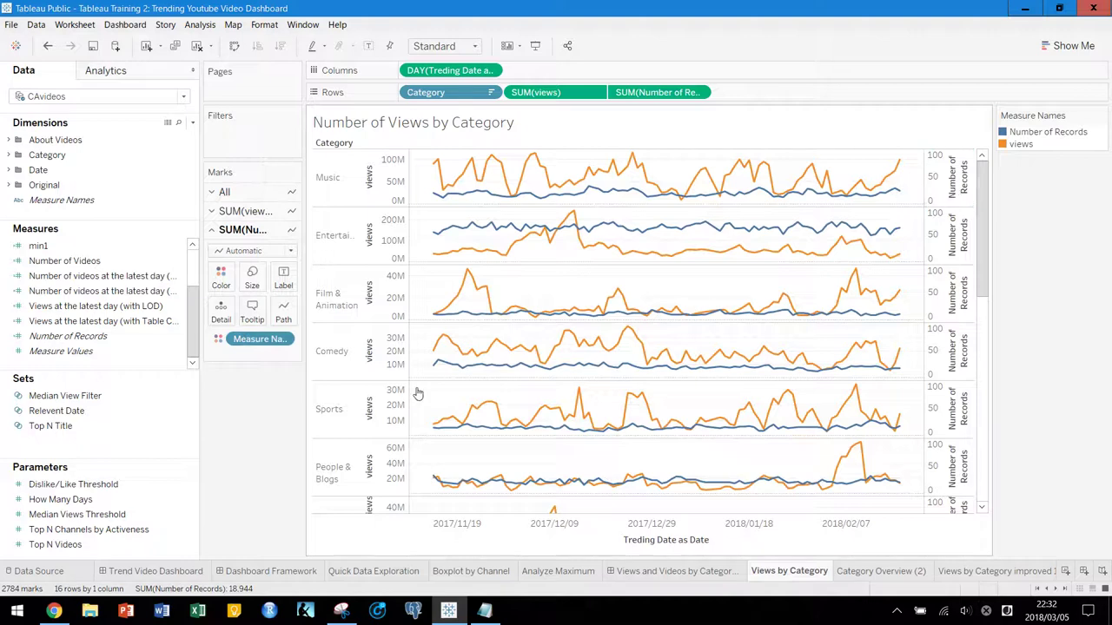
pyautogui.click(289, 251)
pyautogui.click(291, 252)
pyautogui.moveTo(303, 236); pyautogui.dragTo(407, 237)
pyautogui.click(396, 251)
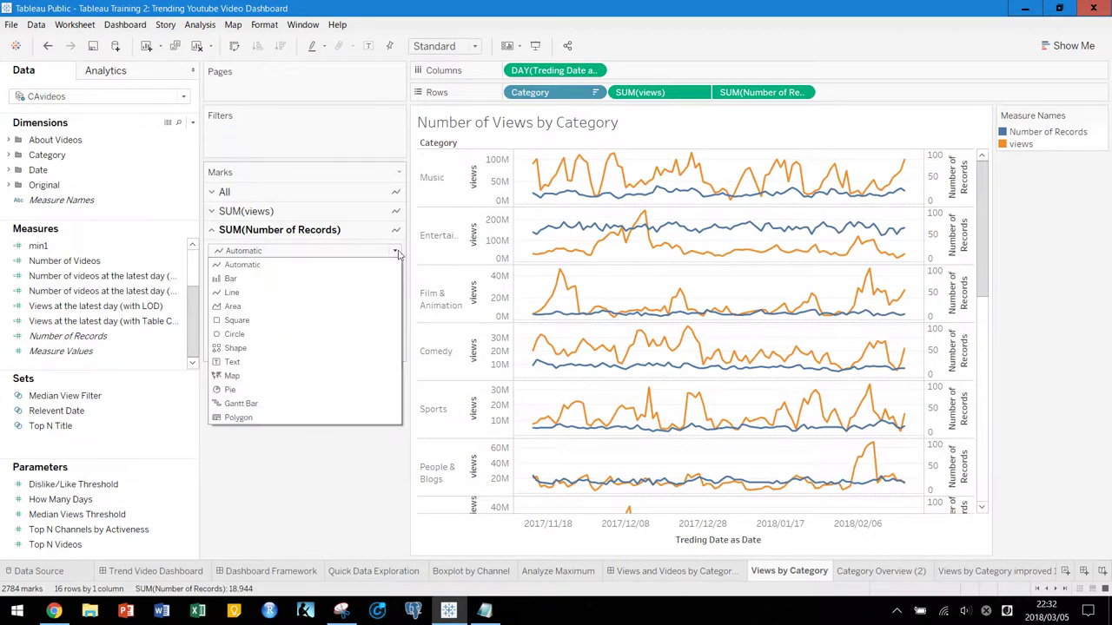
pyautogui.click(346, 279)
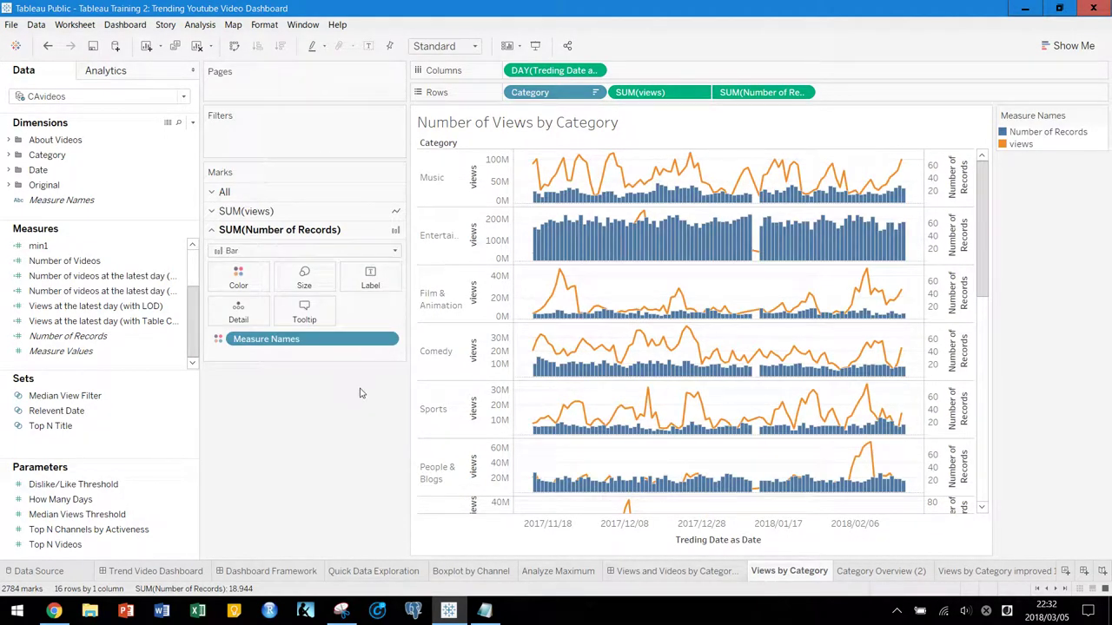
pyautogui.moveTo(782, 92); pyautogui.dragTo(608, 97)
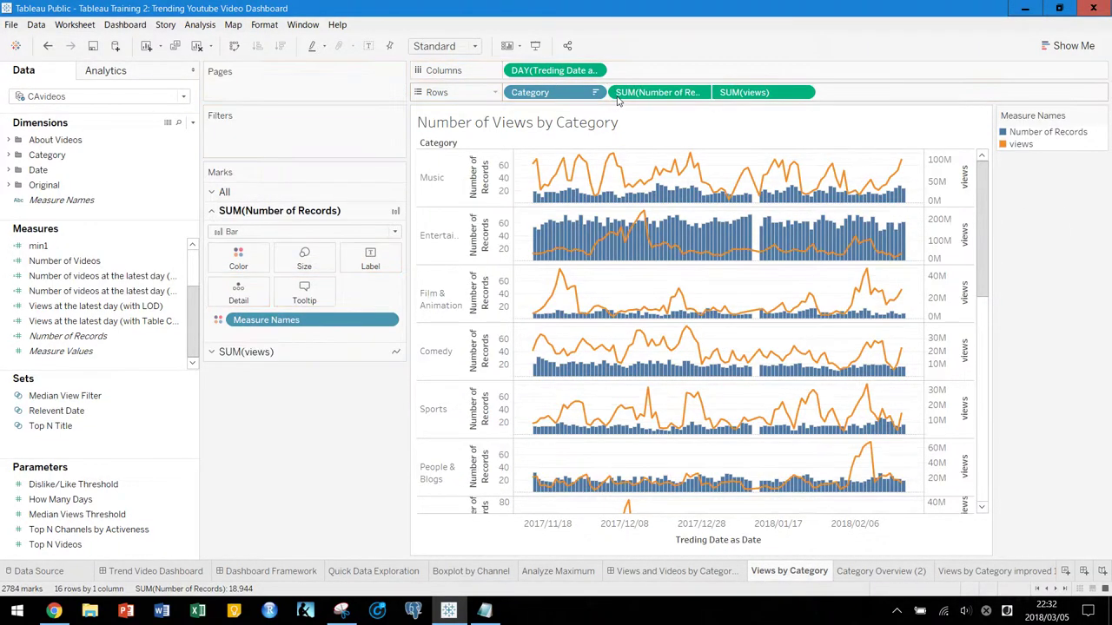
# - Through All Marks color editing, set Number of Records to grey and views to blue
pyautogui.click(224, 191)
pyautogui.click(238, 238)
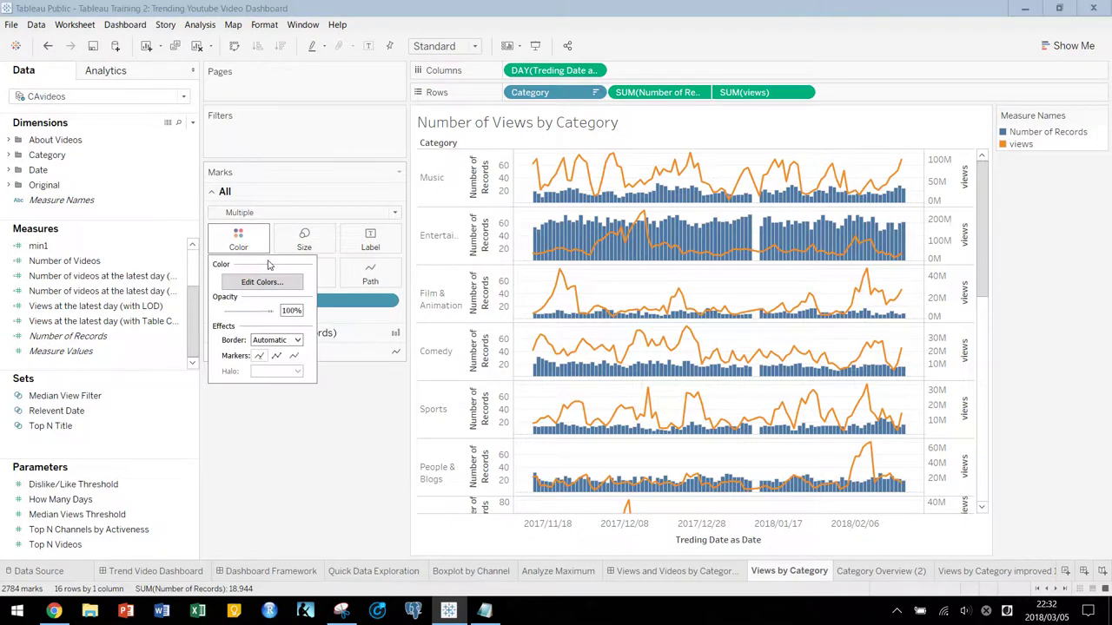
pyautogui.click(272, 283)
pyautogui.click(450, 223)
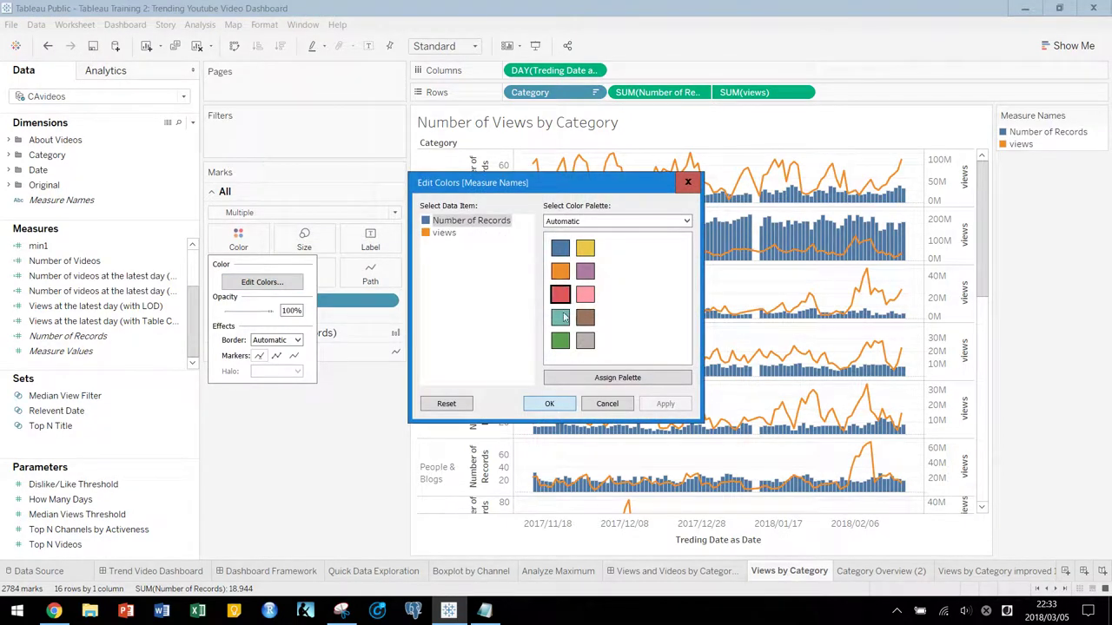
pyautogui.click(585, 341)
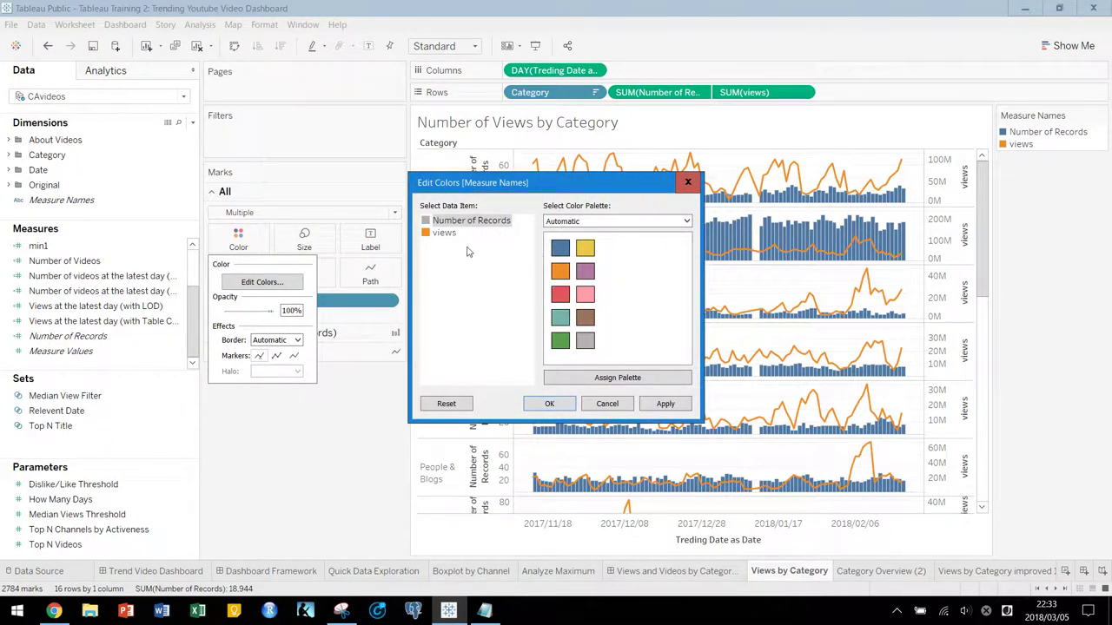
pyautogui.click(453, 237)
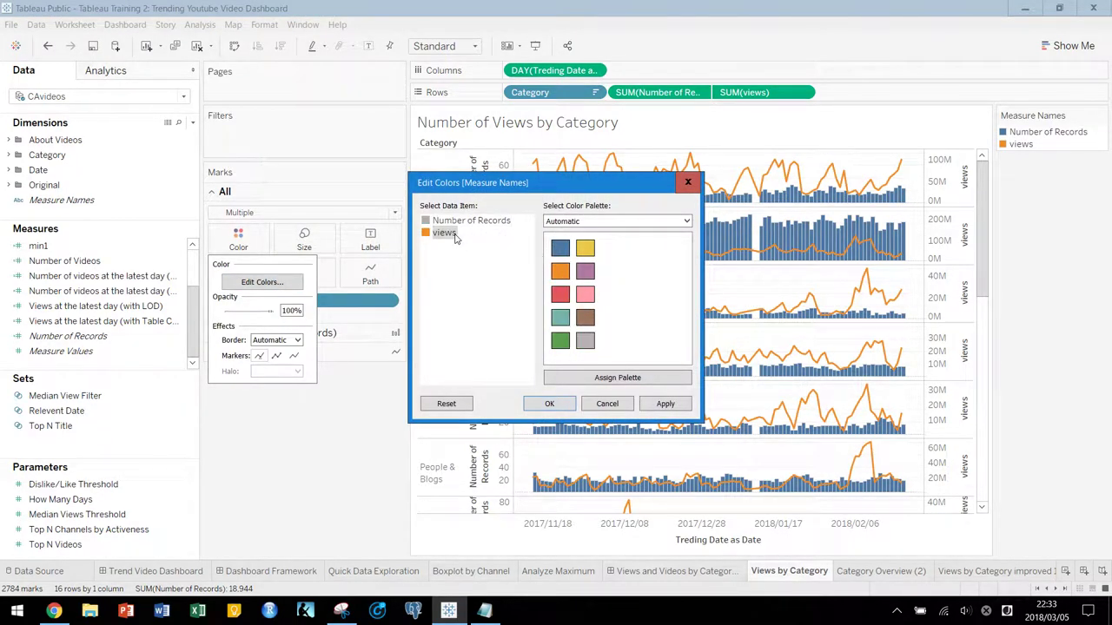
pyautogui.click(561, 249)
pyautogui.click(665, 404)
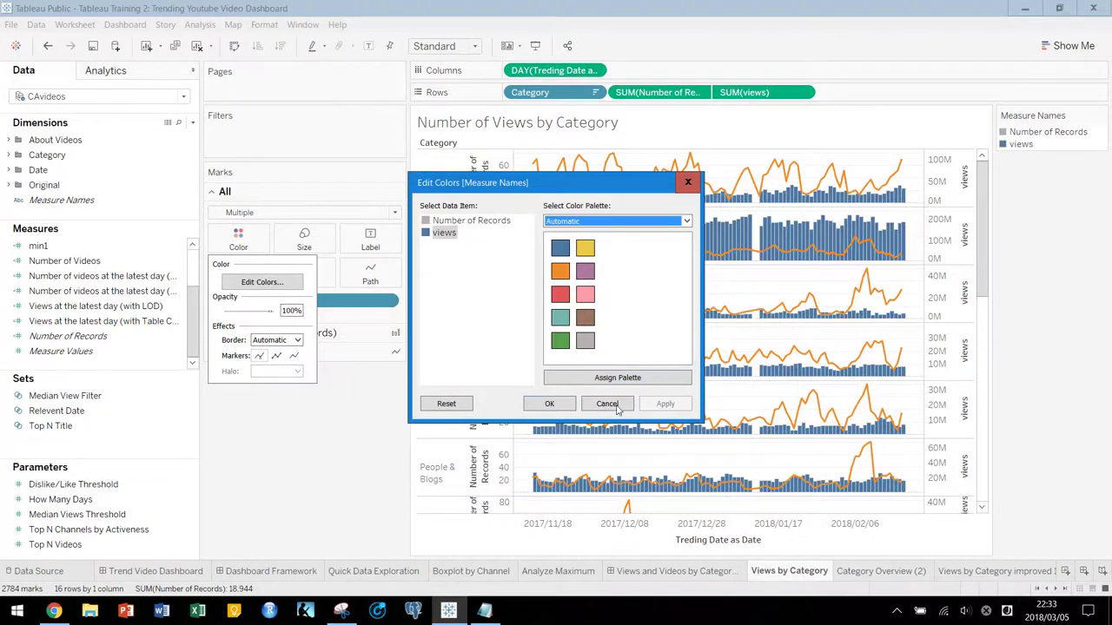
pyautogui.click(551, 404)
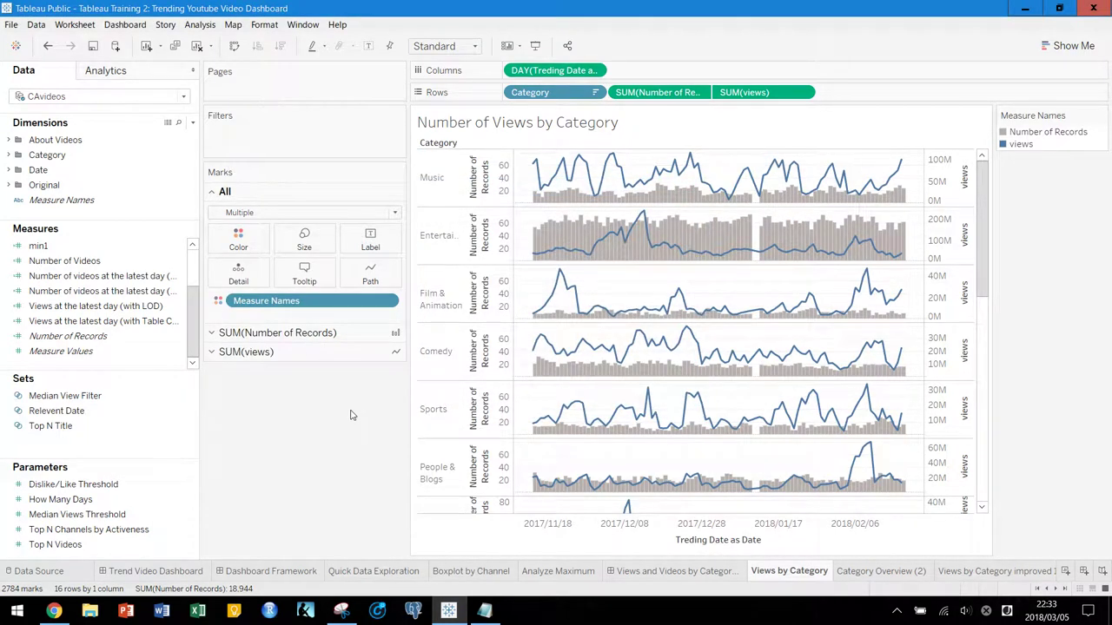
# - Turn off Show Header on the Number of Records axis and widen the Data pane
pyautogui.moveTo(563, 194)
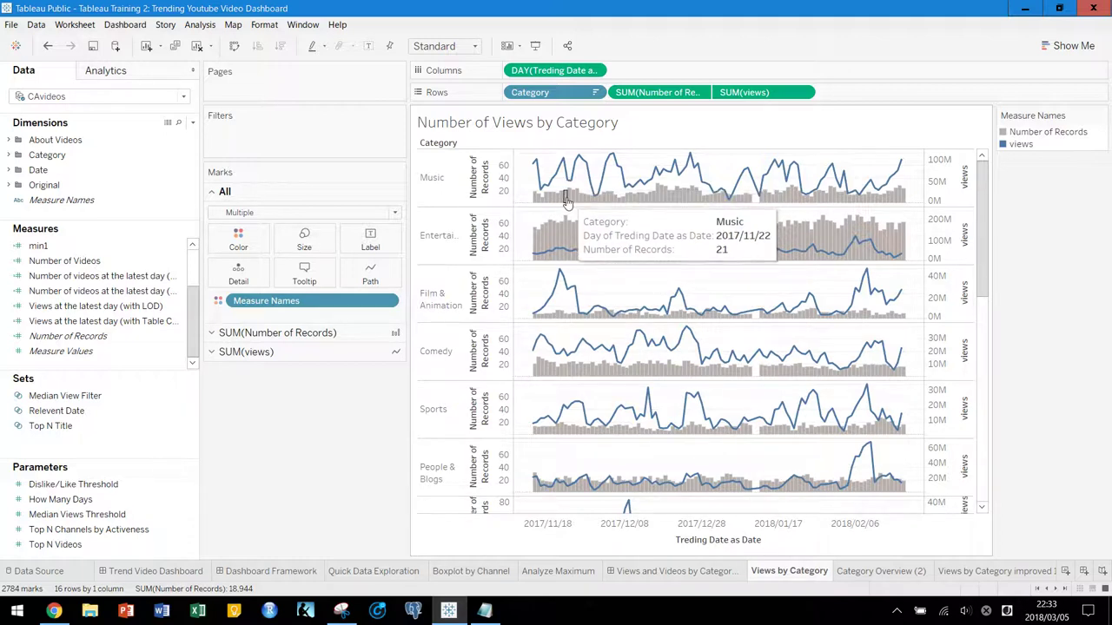
pyautogui.rightClick(496, 208)
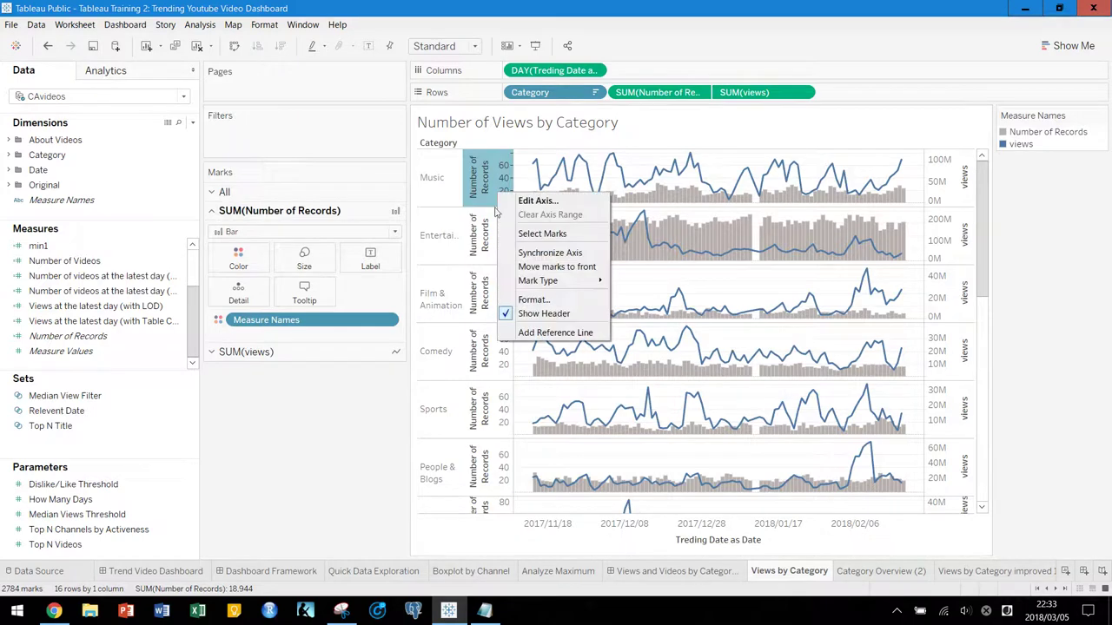
pyautogui.click(542, 314)
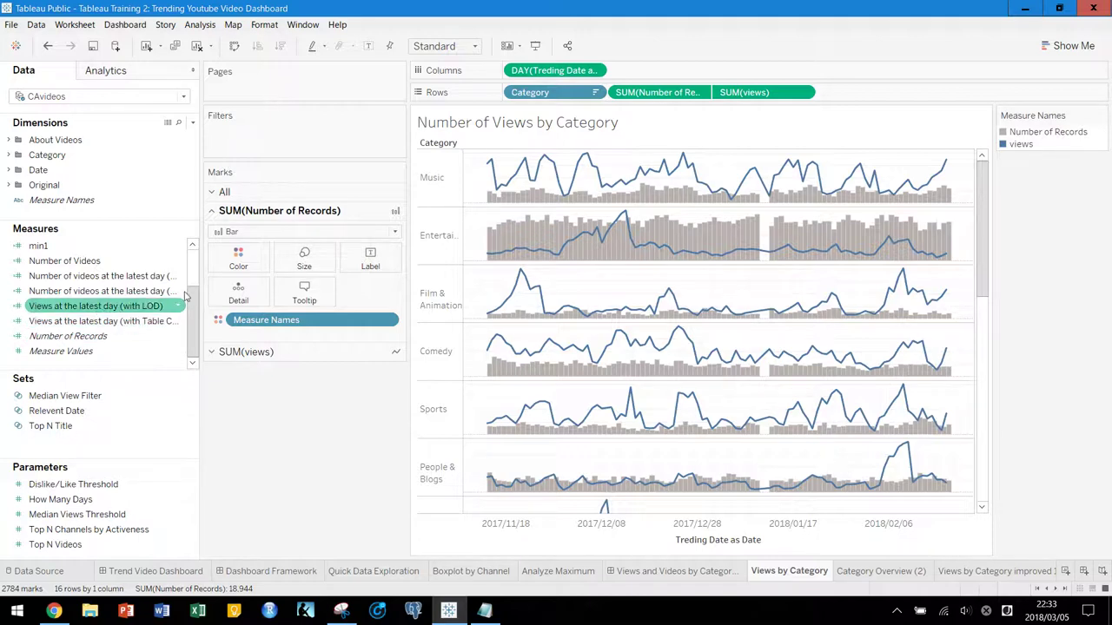
pyautogui.moveTo(199, 291); pyautogui.dragTo(273, 292)
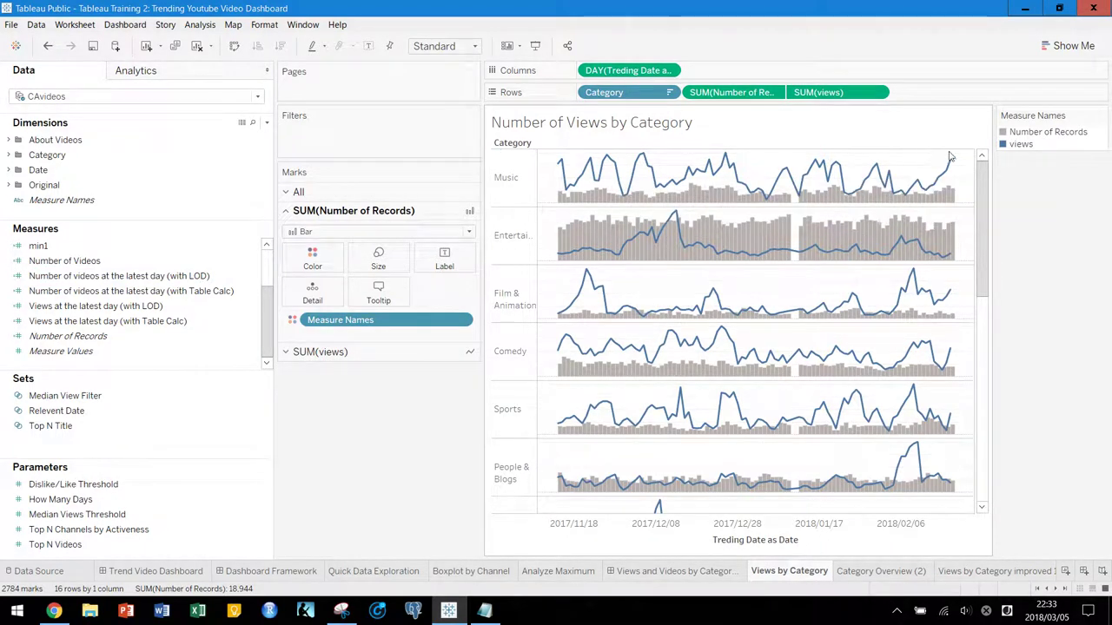
# - Add 'Number of videos at the latest day (with LOD)' to Rows as a discrete field
pyautogui.moveTo(954, 165)
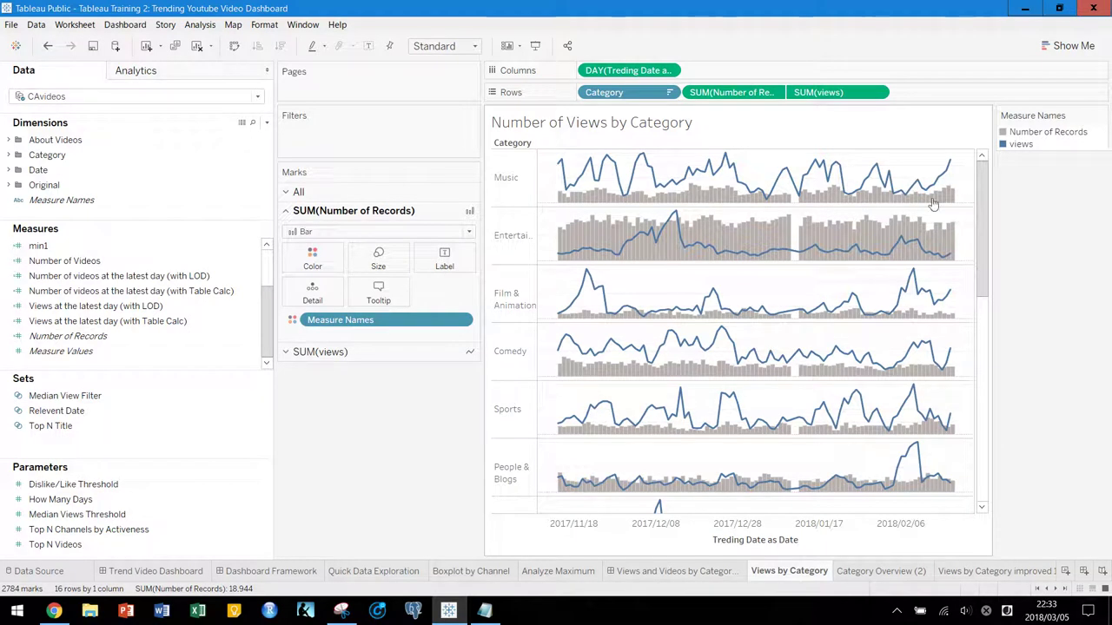
pyautogui.click(199, 294)
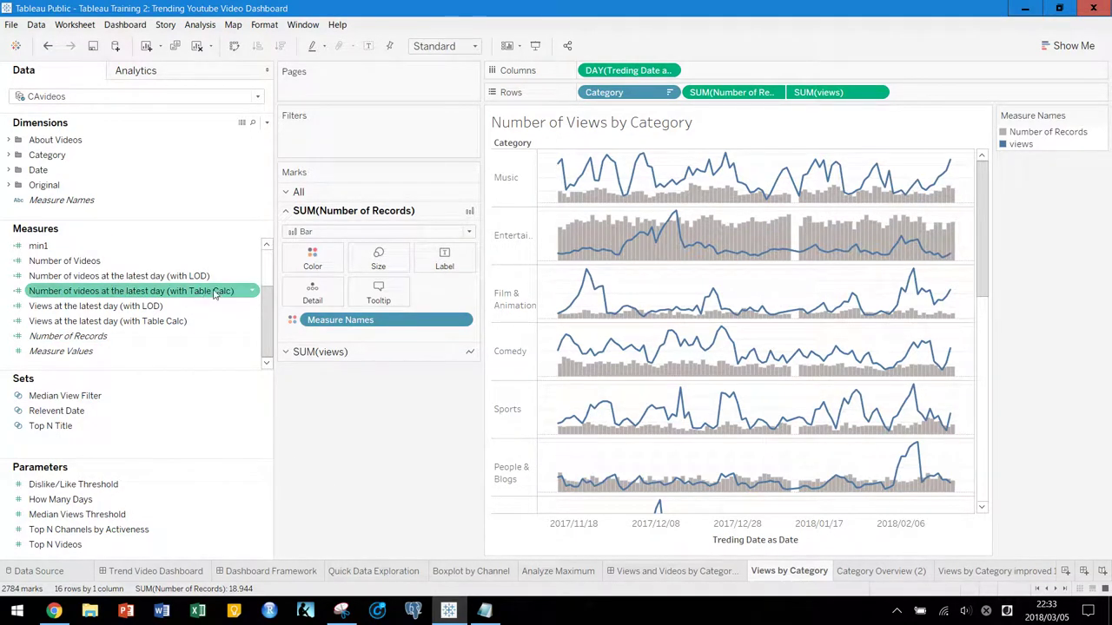
pyautogui.click(199, 277)
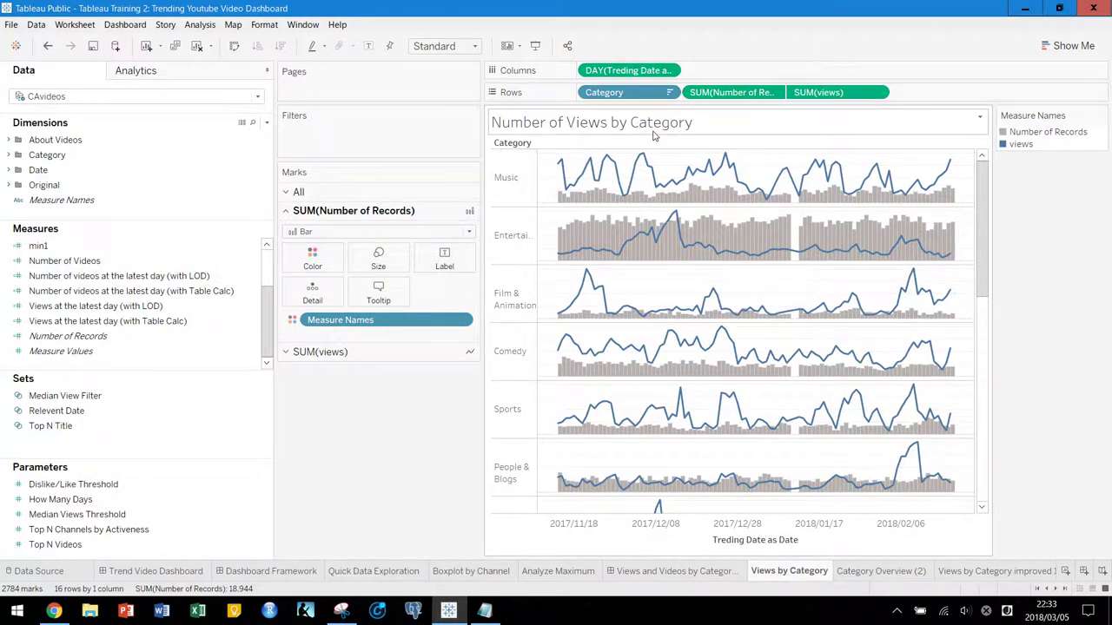
pyautogui.click(224, 276)
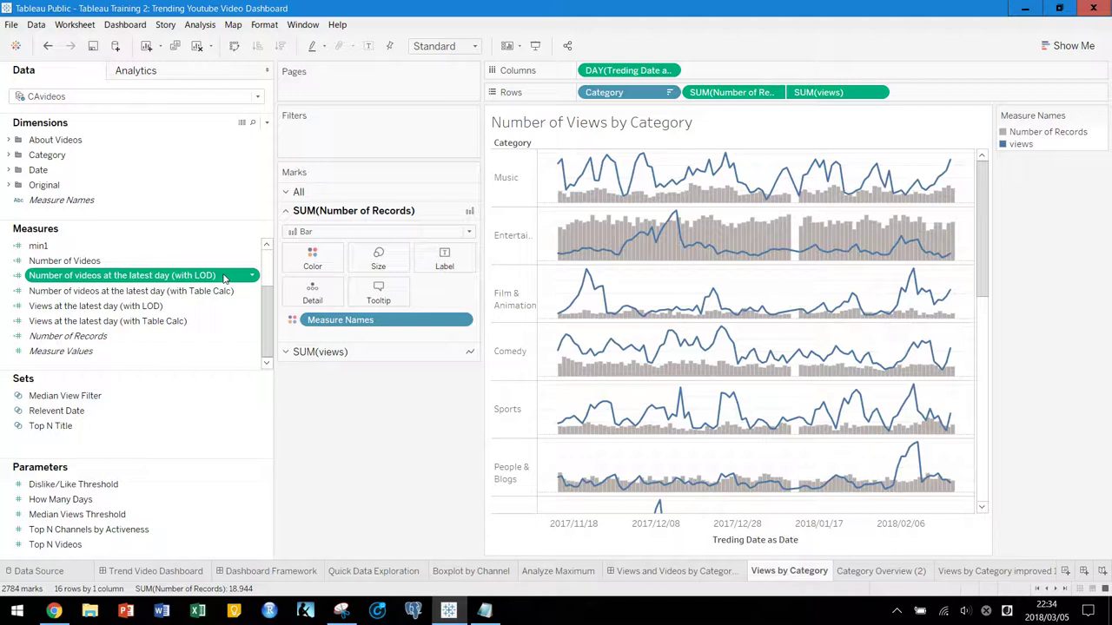
pyautogui.keyDown('ctrl'); pyautogui.click(230, 292); pyautogui.keyUp('ctrl')
pyautogui.click(230, 278)
pyautogui.moveTo(230, 276); pyautogui.dragTo(696, 94)
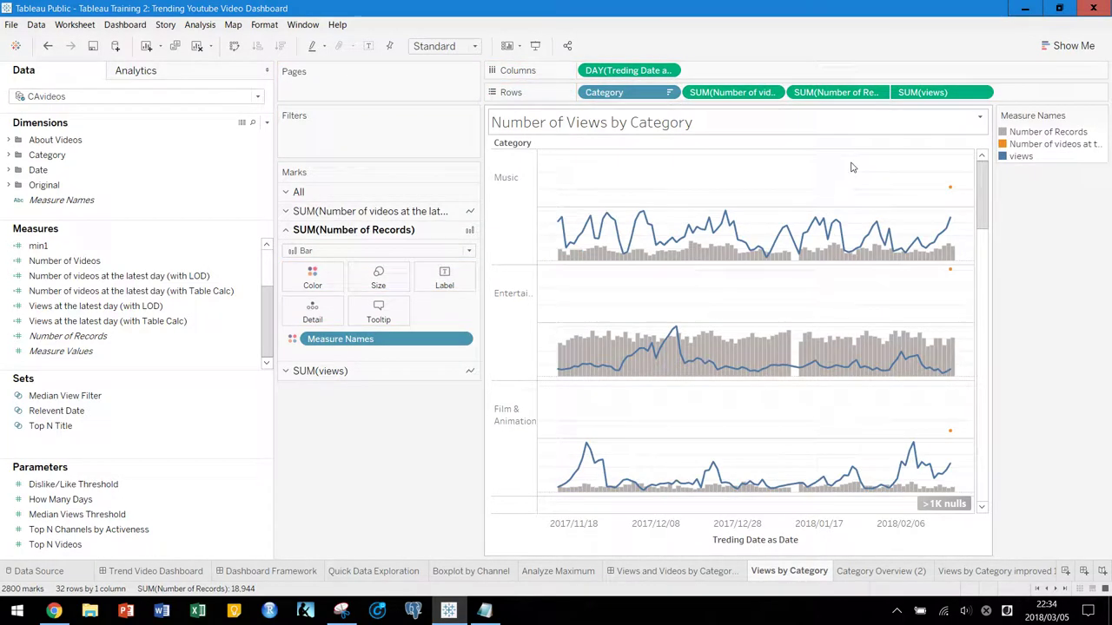
pyautogui.click(773, 92)
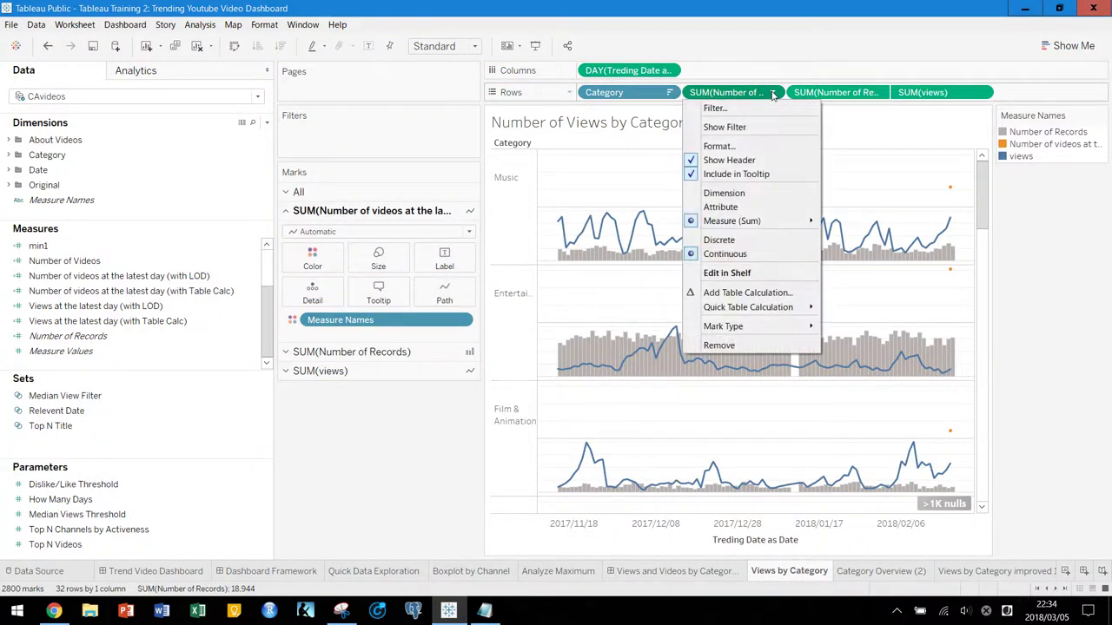
pyautogui.click(796, 241)
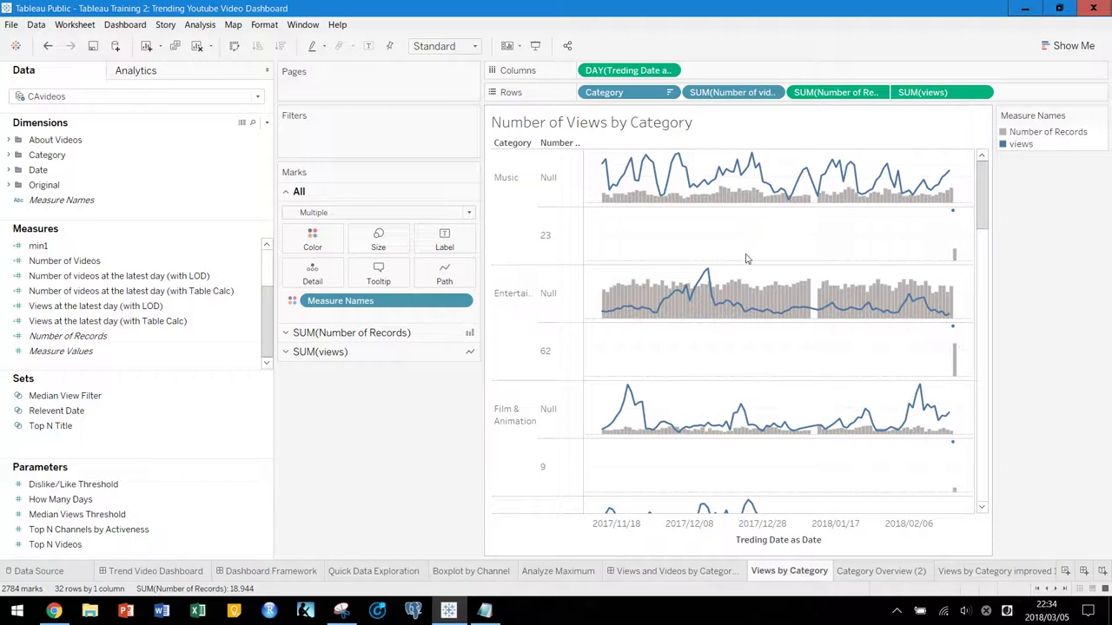
# - Exclude its Null values, then remove the field from Rows and its filter from Filters
pyautogui.rightClick(573, 182)
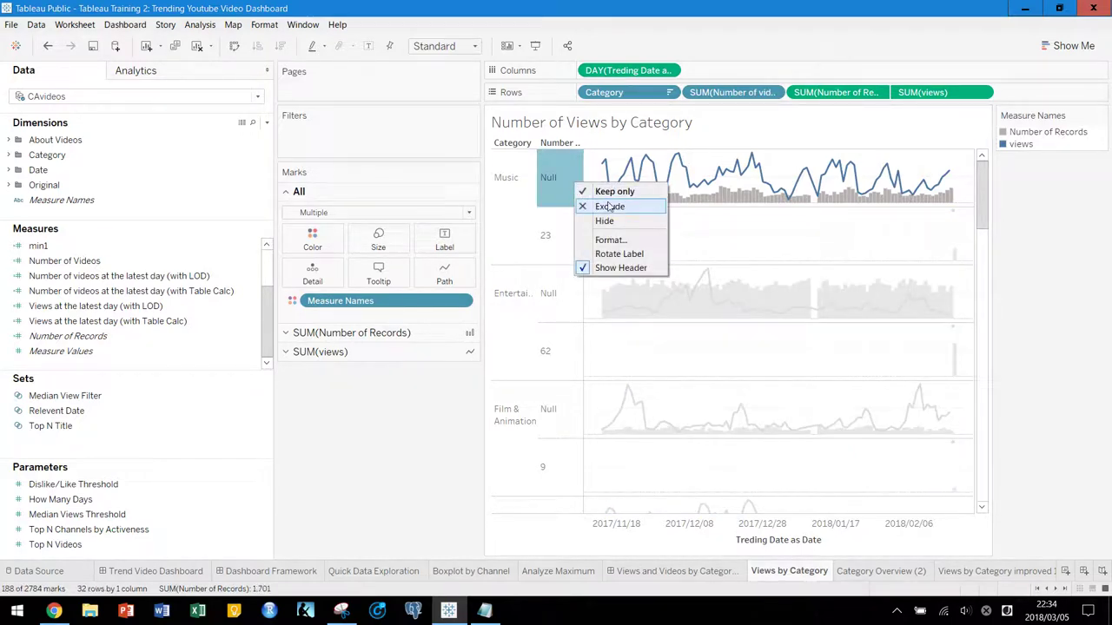
pyautogui.click(610, 209)
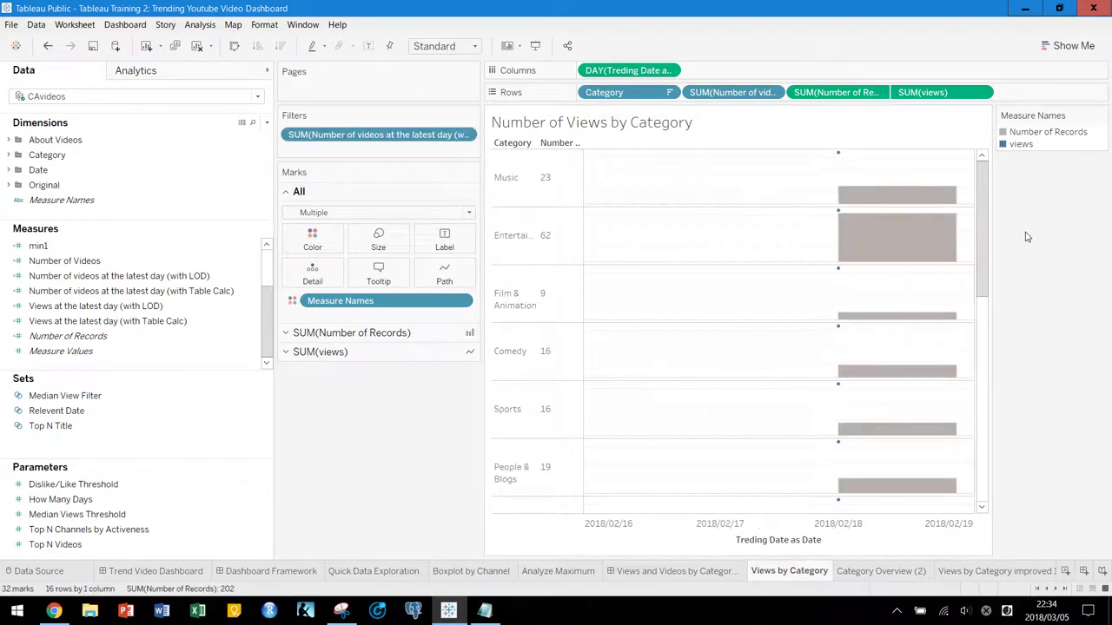
pyautogui.moveTo(730, 92); pyautogui.dragTo(185, 342)
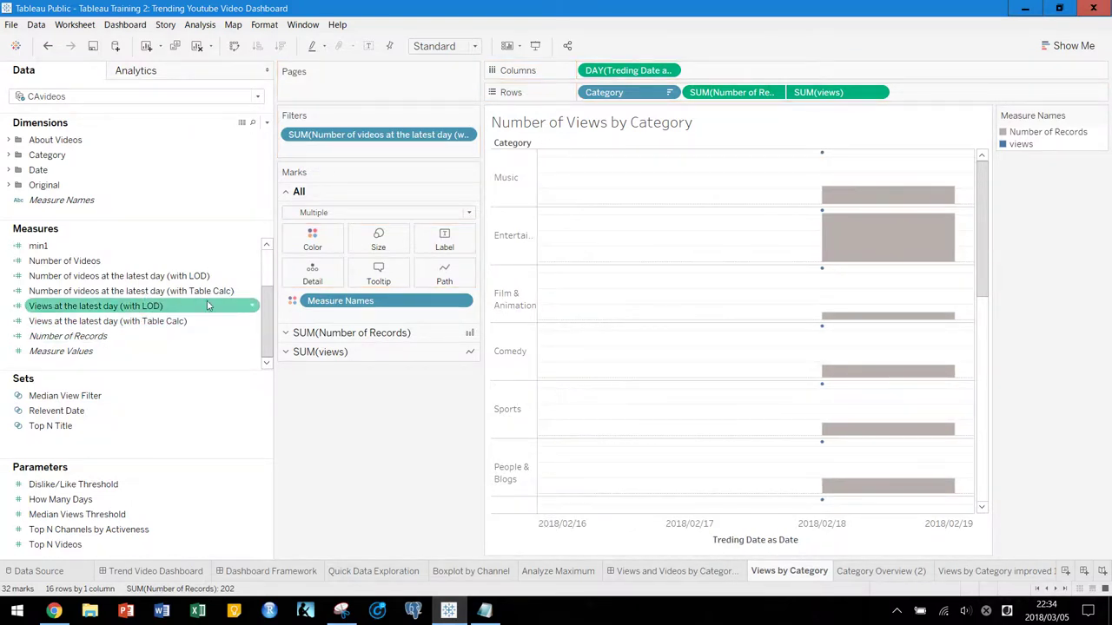
pyautogui.moveTo(359, 141); pyautogui.dragTo(174, 179)
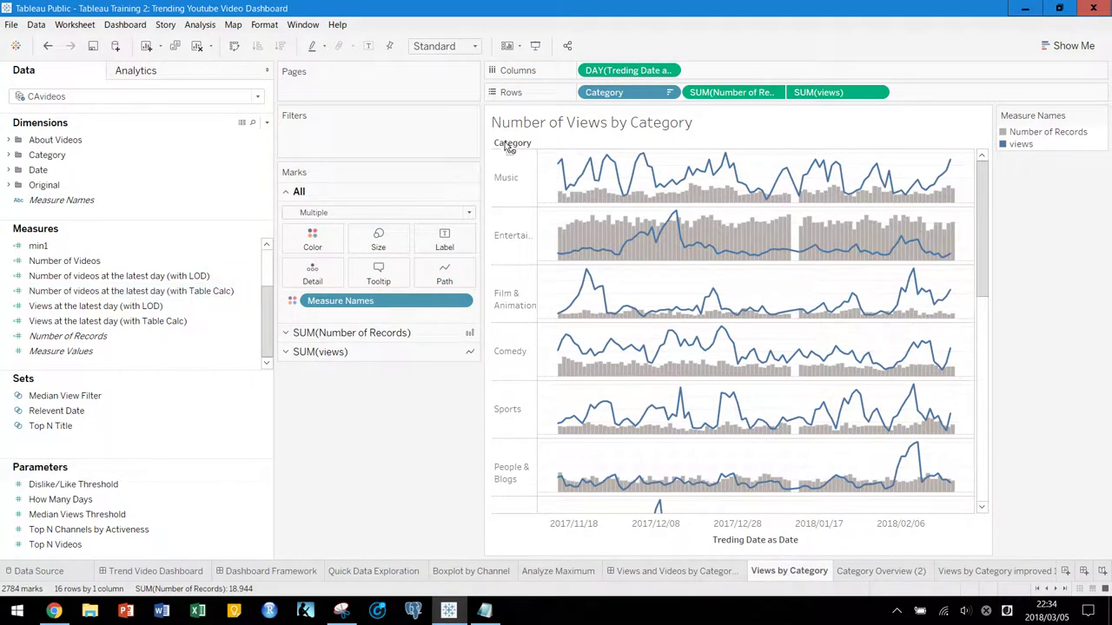
# - Add 'Number of videos at the latest day (with Table Calc)' to Rows as a discrete column
pyautogui.moveTo(171, 296); pyautogui.dragTo(677, 98)
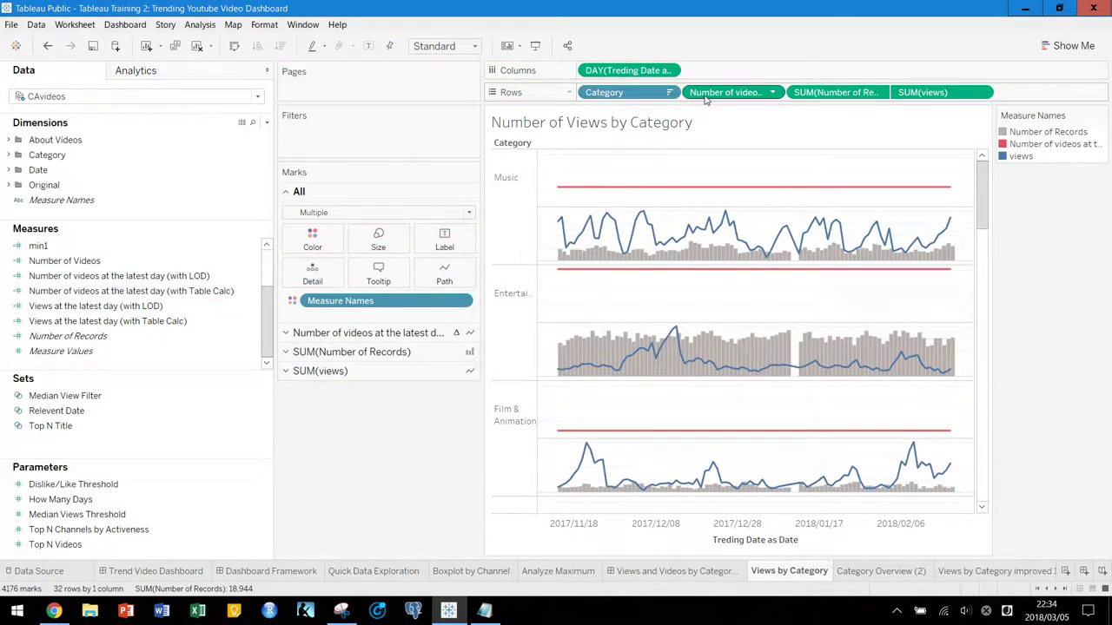
pyautogui.rightClick(728, 98)
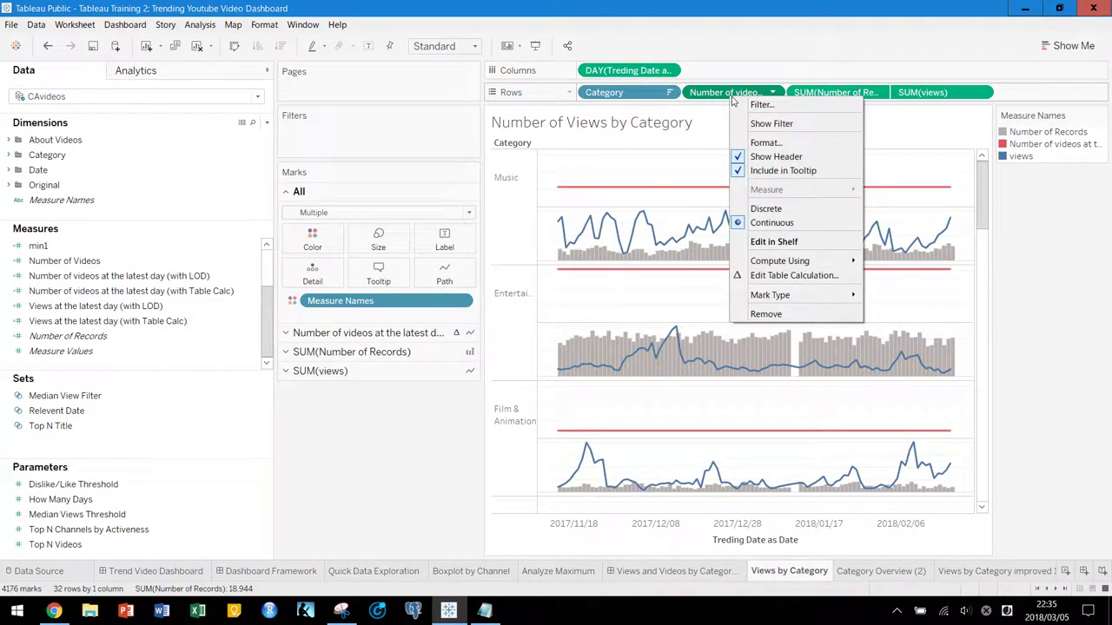
pyautogui.click(782, 208)
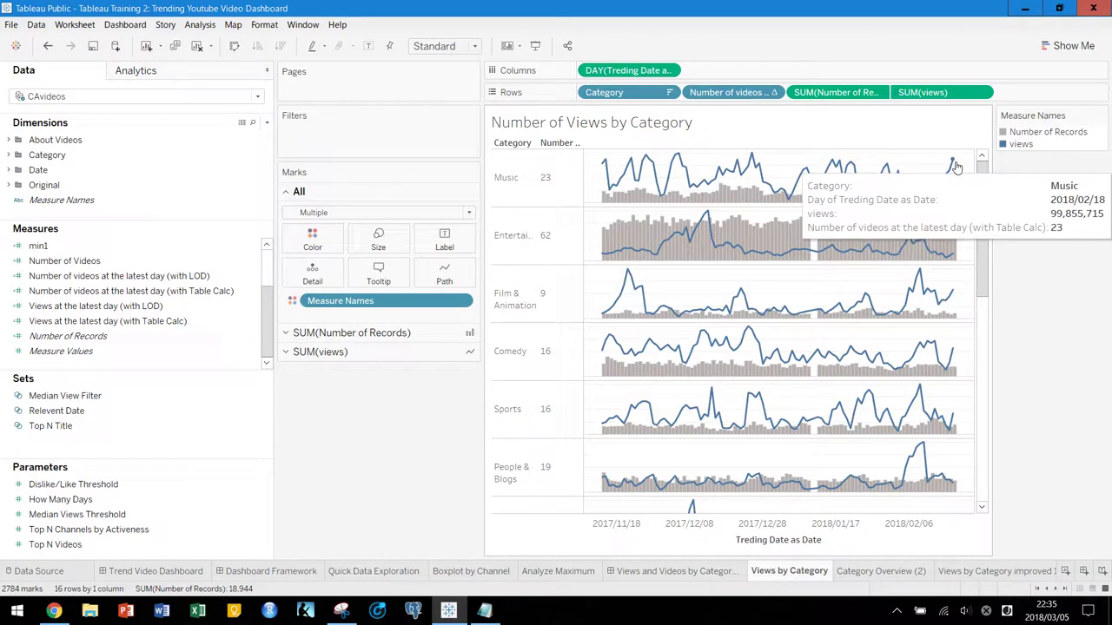
pyautogui.moveTo(959, 198)
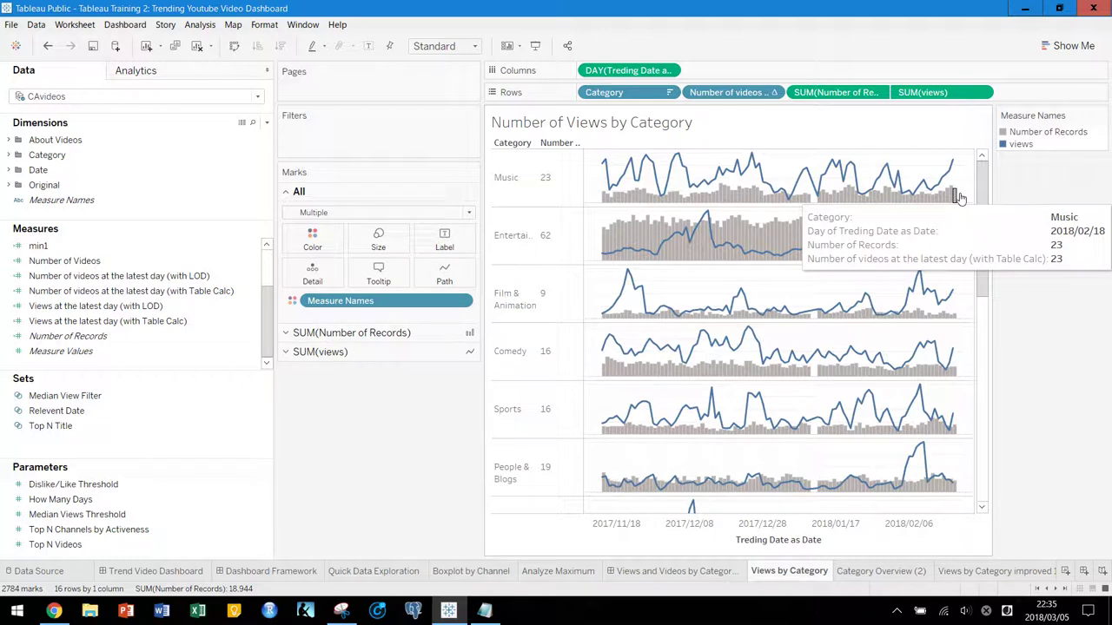
# - Add 'Views at the latest day (with Table Calc)' to Rows as a discrete column
pyautogui.click(173, 336)
pyautogui.click(218, 326)
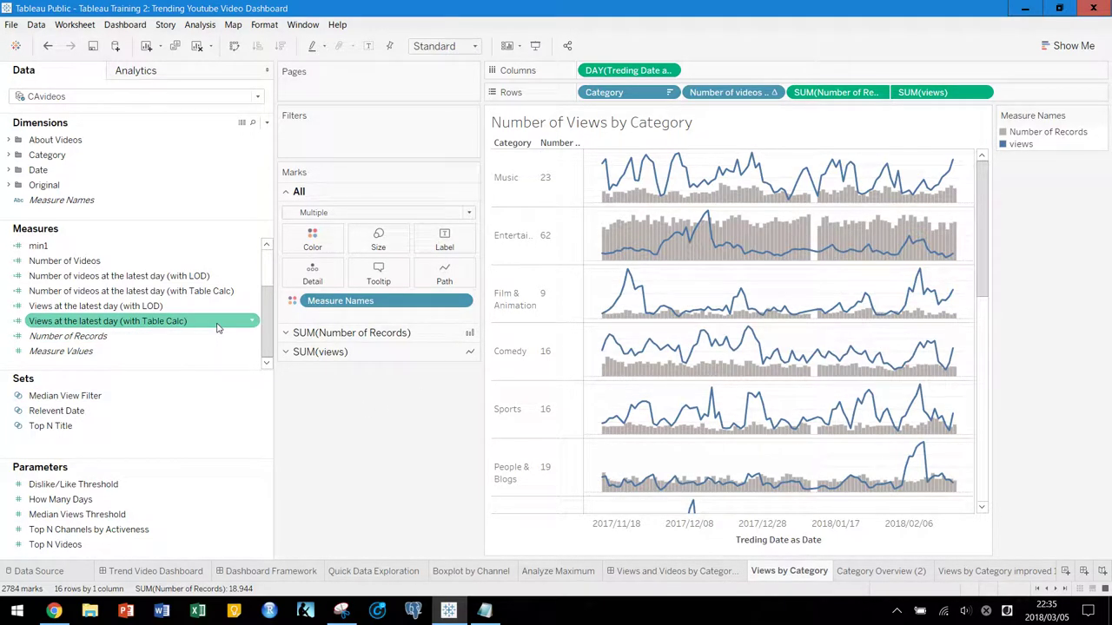
pyautogui.moveTo(208, 326); pyautogui.dragTo(688, 101)
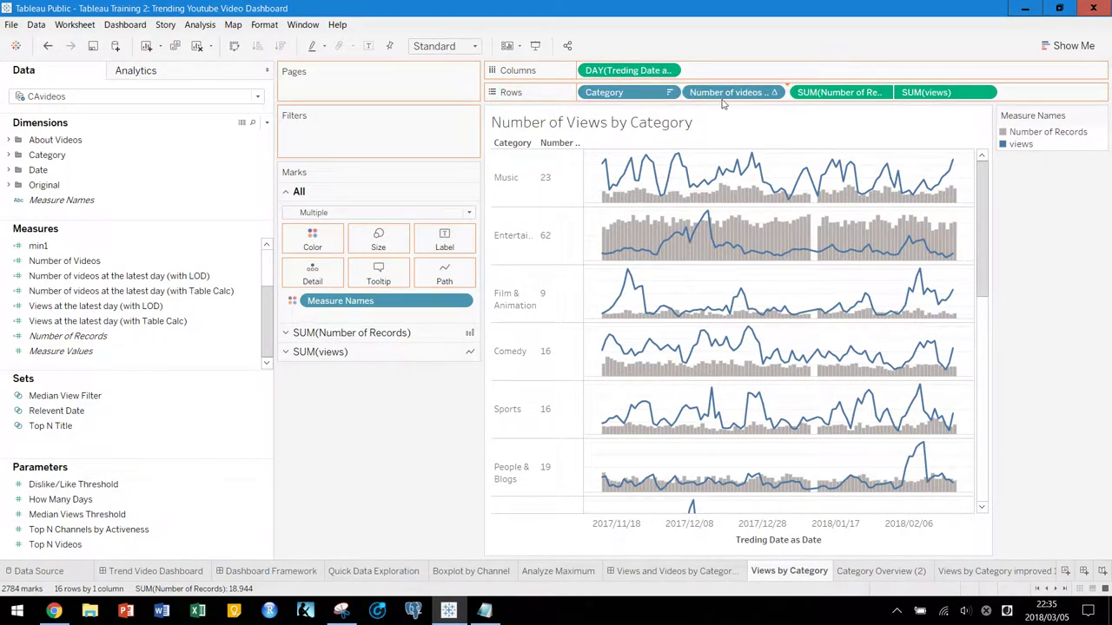
pyautogui.click(872, 94)
pyautogui.click(872, 94)
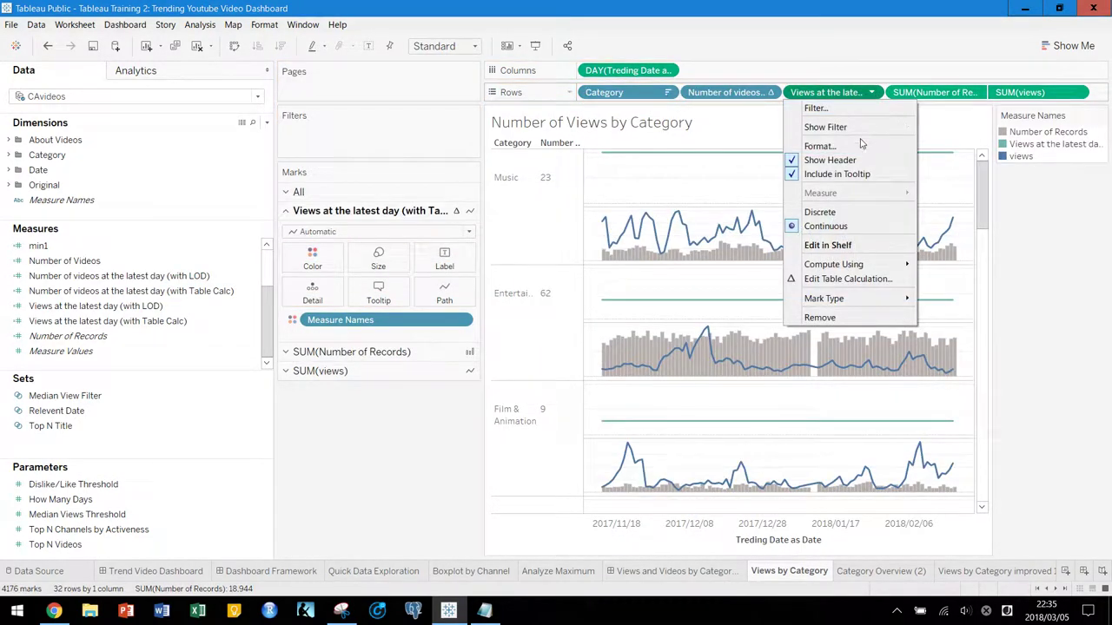
pyautogui.click(855, 216)
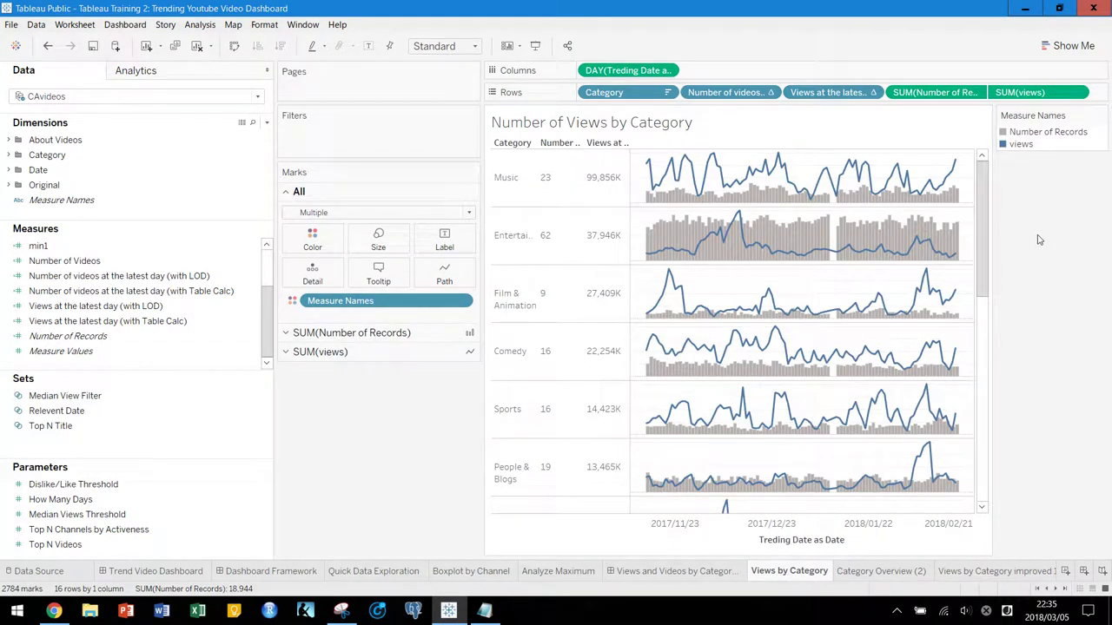
# - Open the Views and Videos by Category dashboard and remove the trending videos chart
pyautogui.click(659, 570)
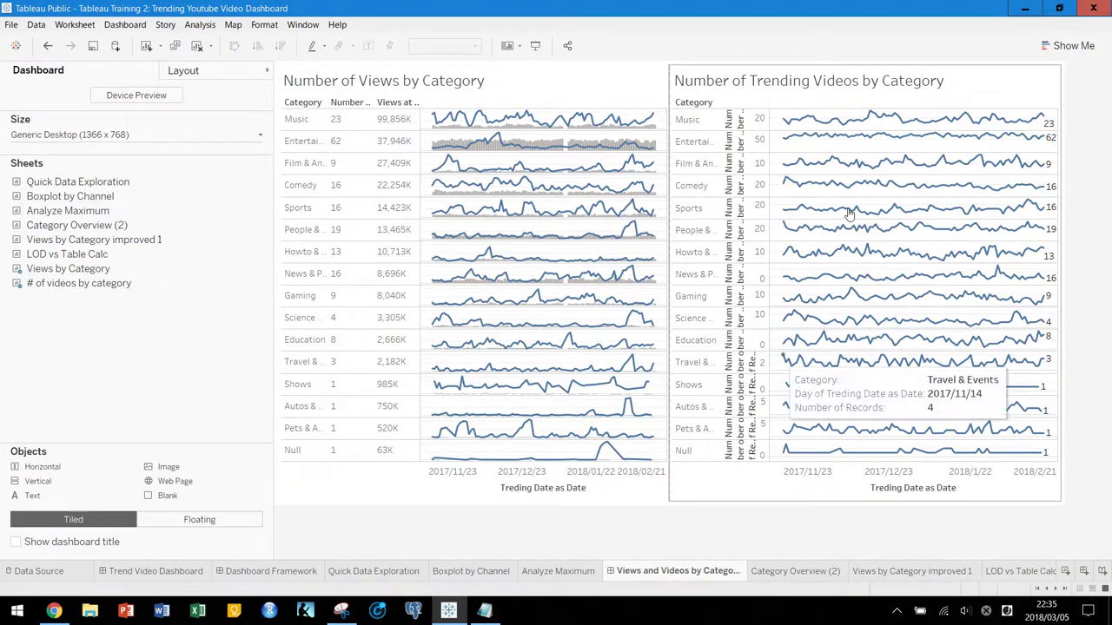
pyautogui.click(1012, 80)
pyautogui.click(1067, 70)
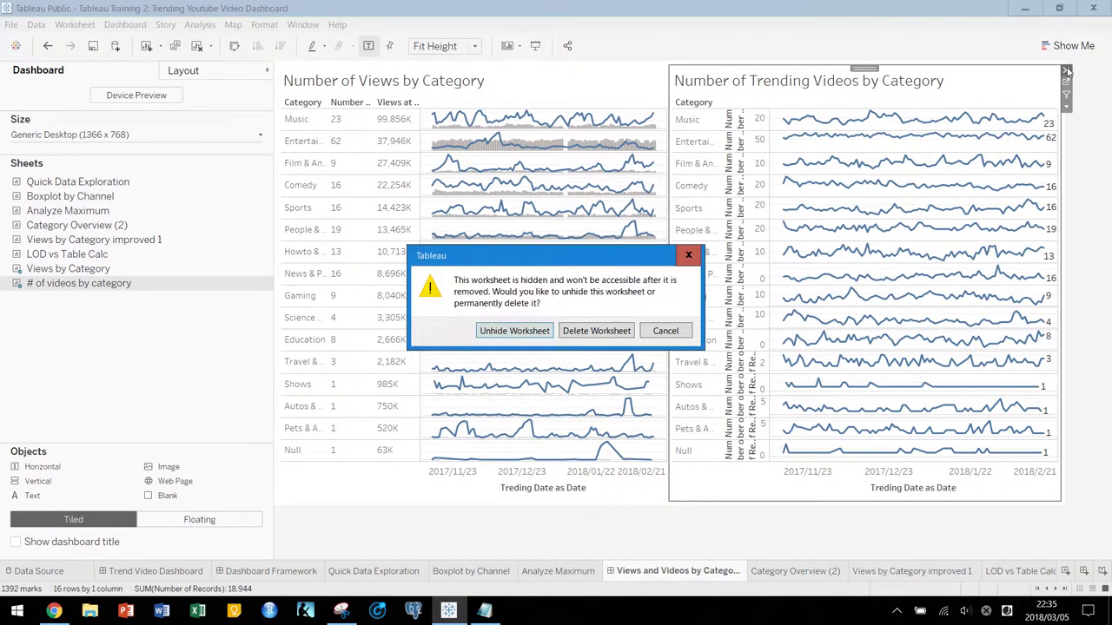
# - Unhide the removed worksheet and fill the dashboard's right half with a Blank object
pyautogui.click(513, 331)
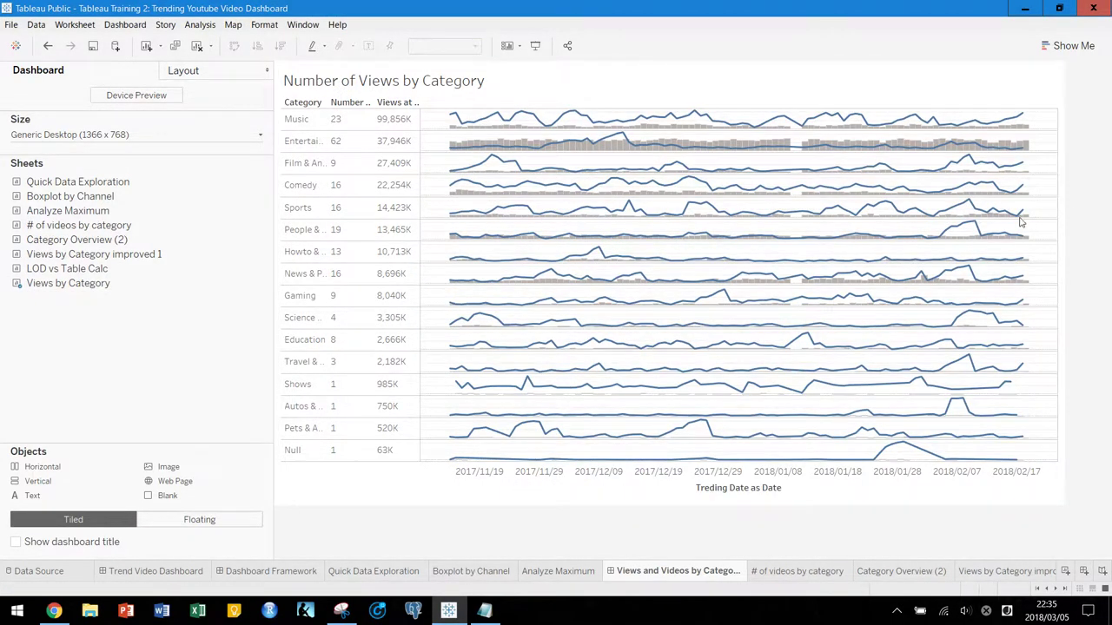
pyautogui.moveTo(163, 496); pyautogui.dragTo(933, 278)
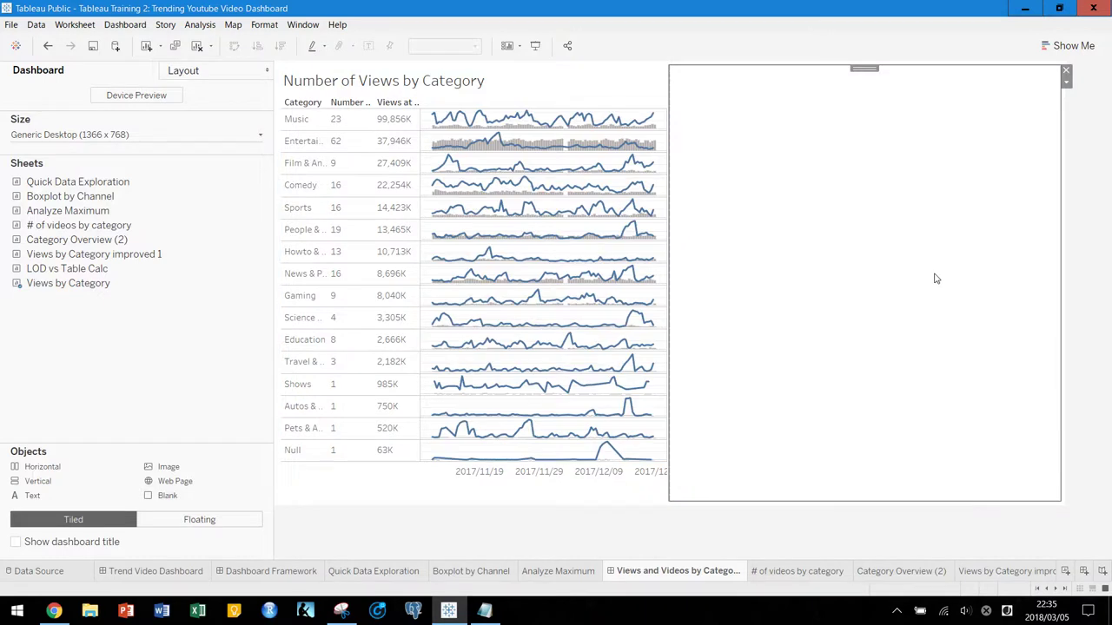
pyautogui.click(687, 528)
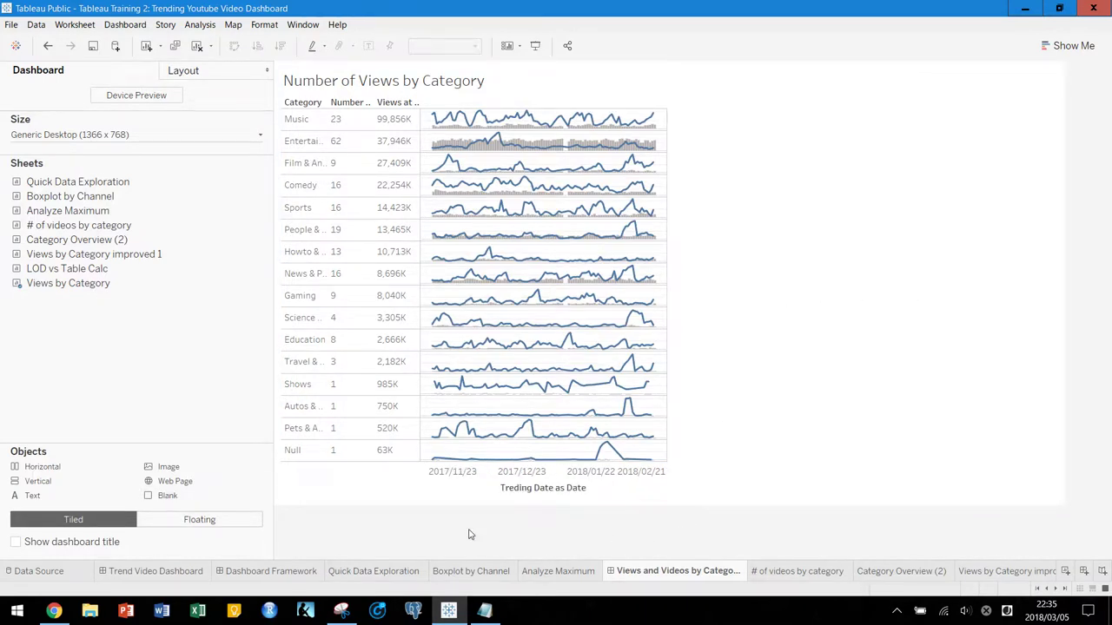
# - Widen the Category column, then on the worksheet move latest-day views ahead of video count
pyautogui.click(386, 449)
pyautogui.moveTo(331, 339); pyautogui.dragTo(360, 339)
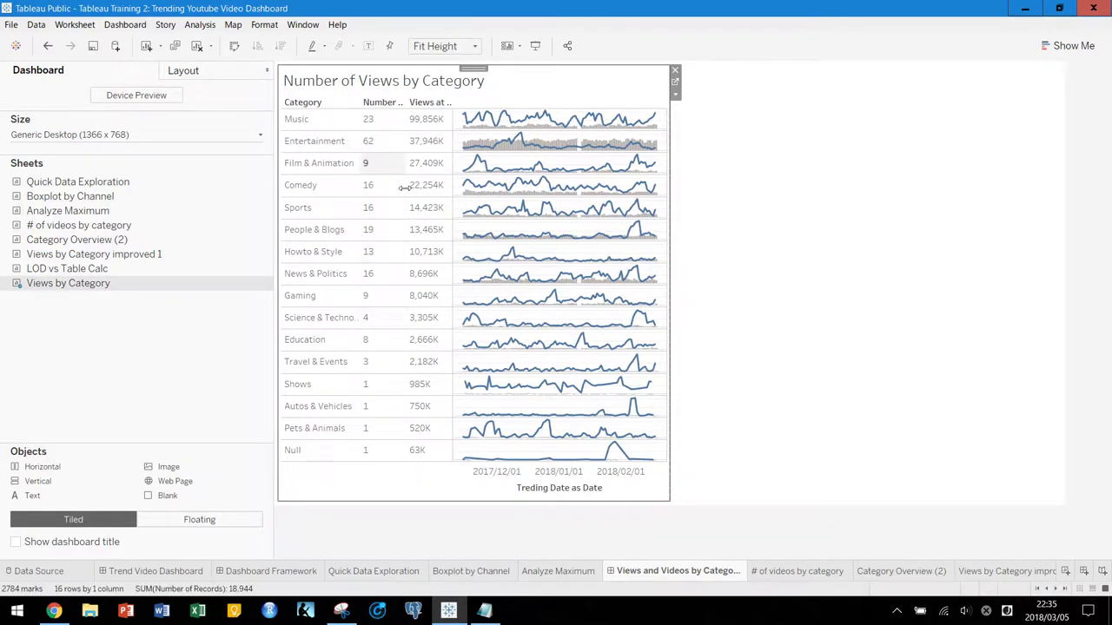
pyautogui.click(675, 82)
pyautogui.moveTo(851, 92); pyautogui.dragTo(716, 95)
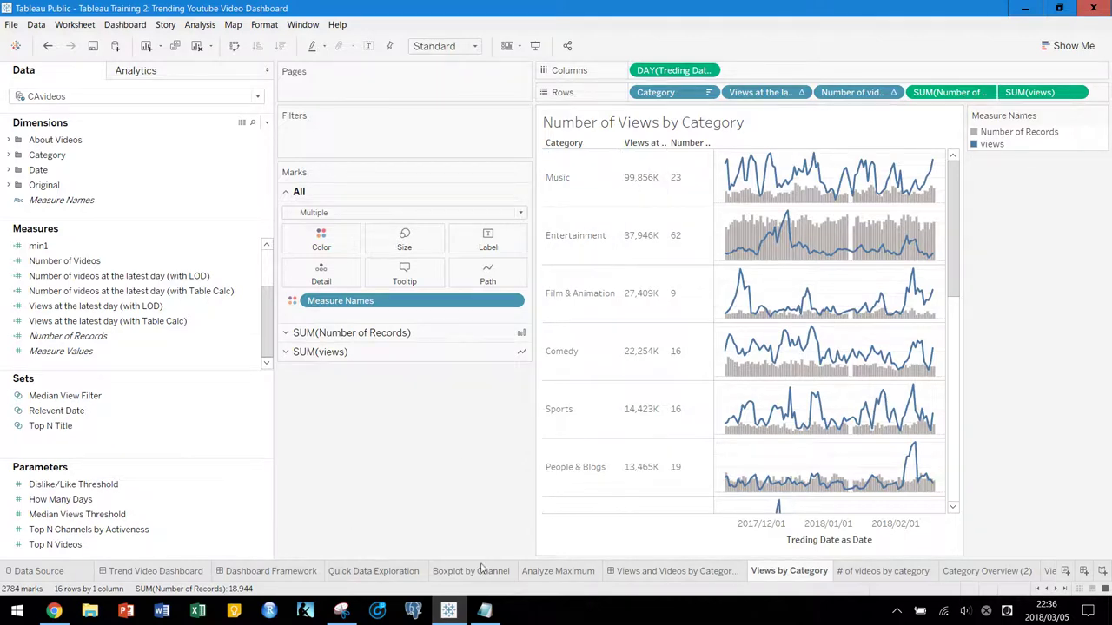
# - Switch back to the Views and Videos by Category dashboard tab
pyautogui.click(641, 572)
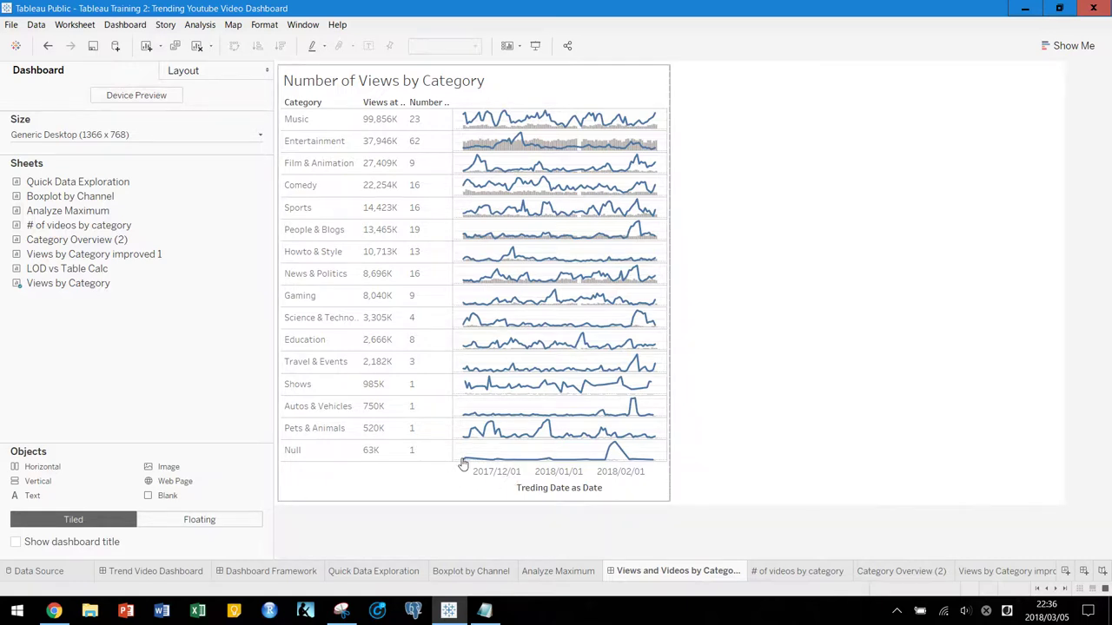
# - Jump from the dashboard's Views by Category chart to its Views by Category worksheet
pyautogui.moveTo(463, 465)
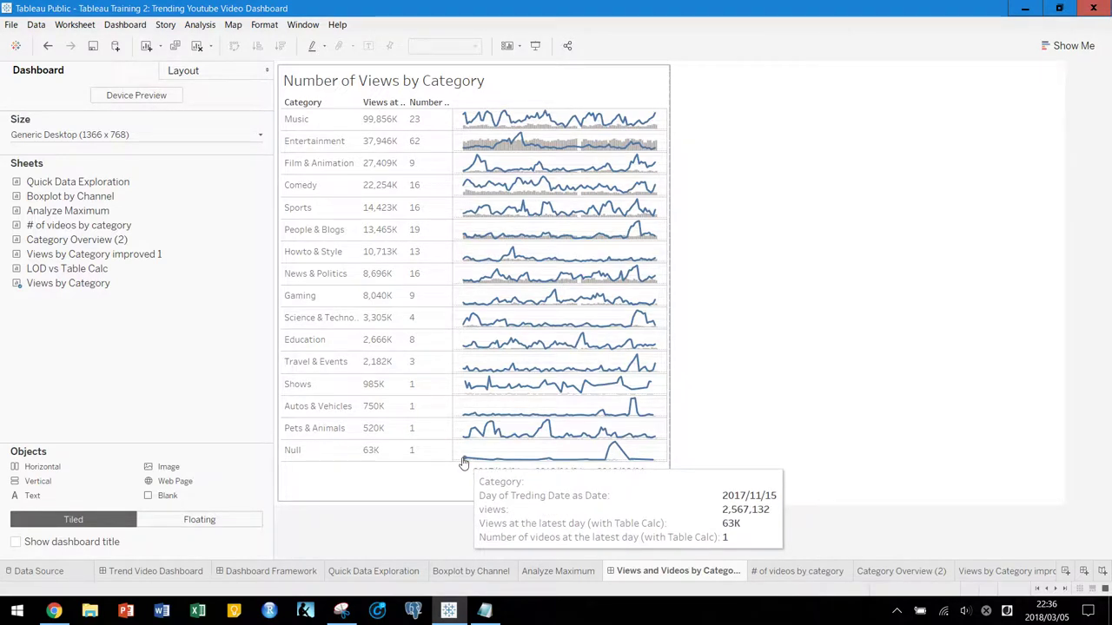
pyautogui.moveTo(652, 466)
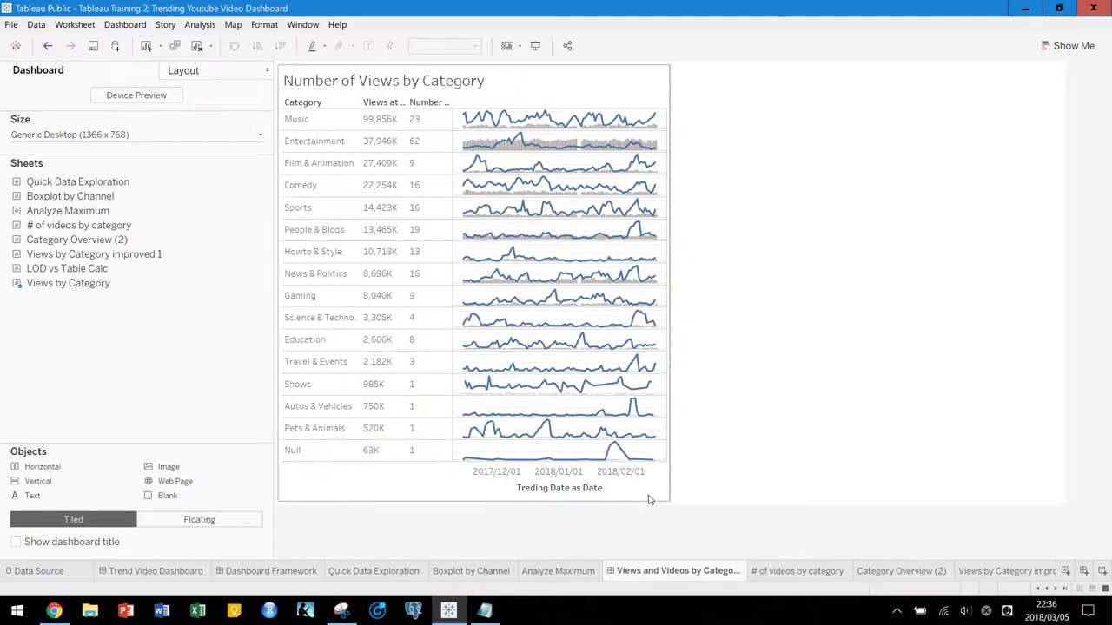
pyautogui.click(652, 495)
pyautogui.click(677, 84)
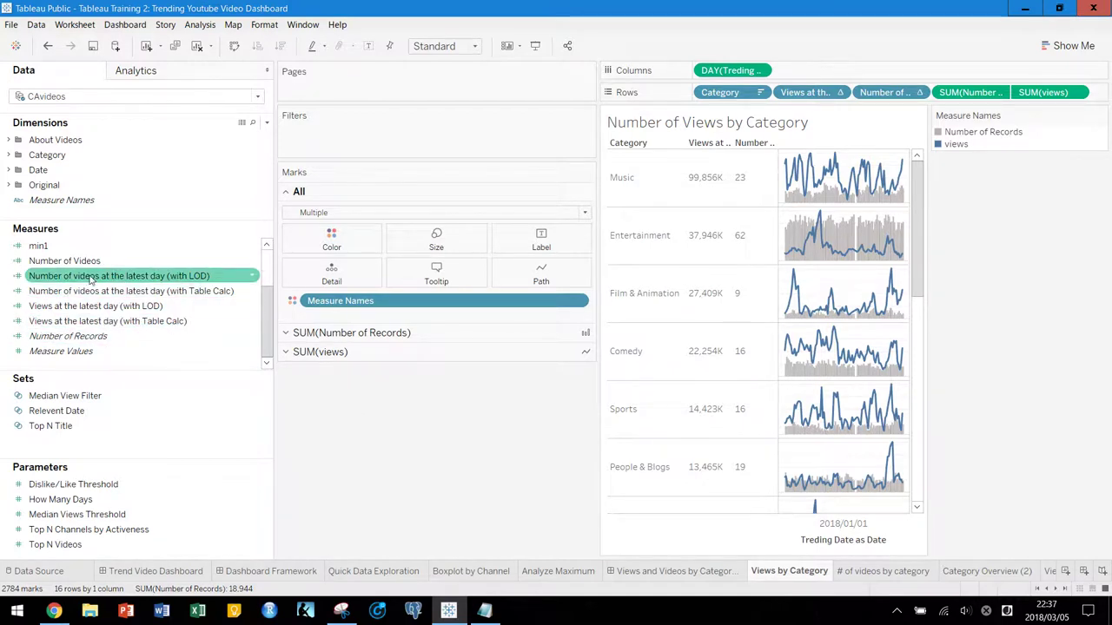
# - Add Trending Date as Date to Filters as exact Month / Day / Year dates
pyautogui.scroll(2, 96, 305)
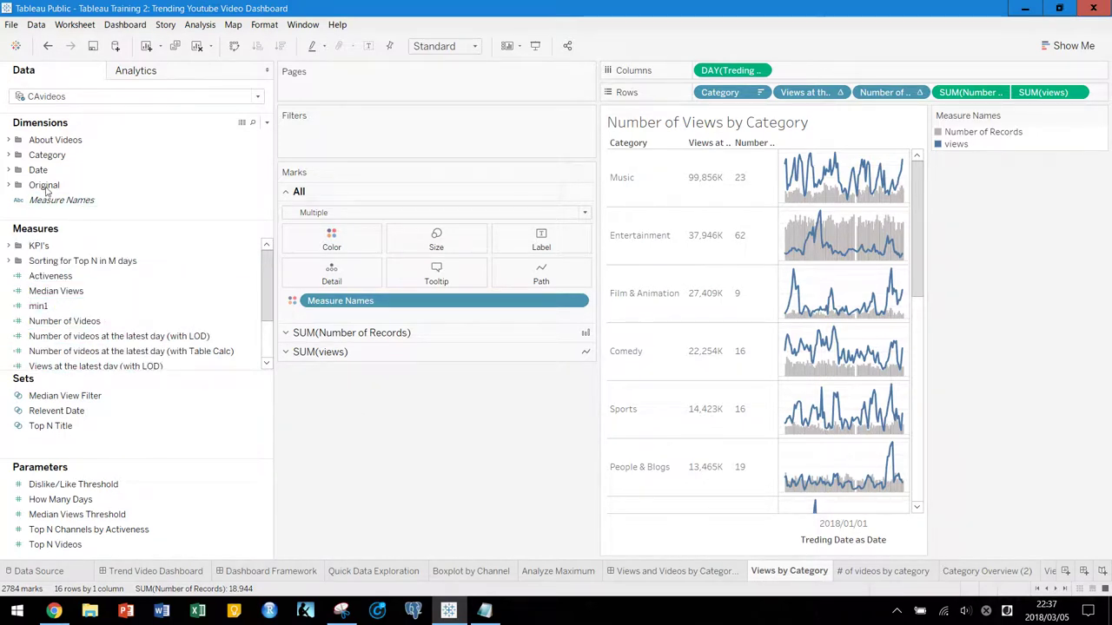
pyautogui.click(9, 171)
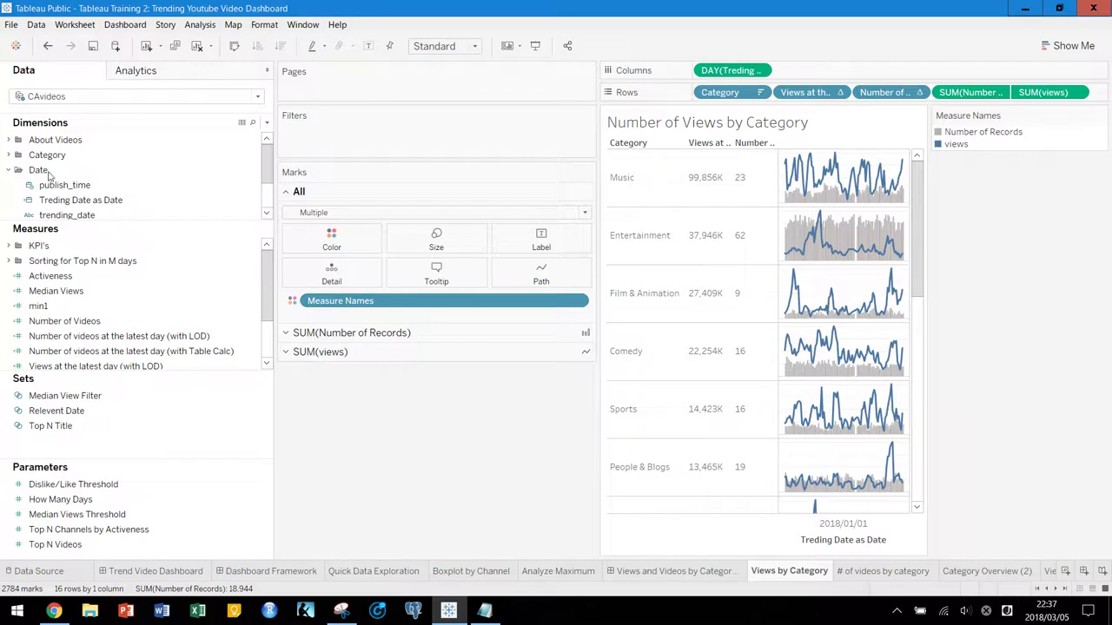
pyautogui.click(104, 199)
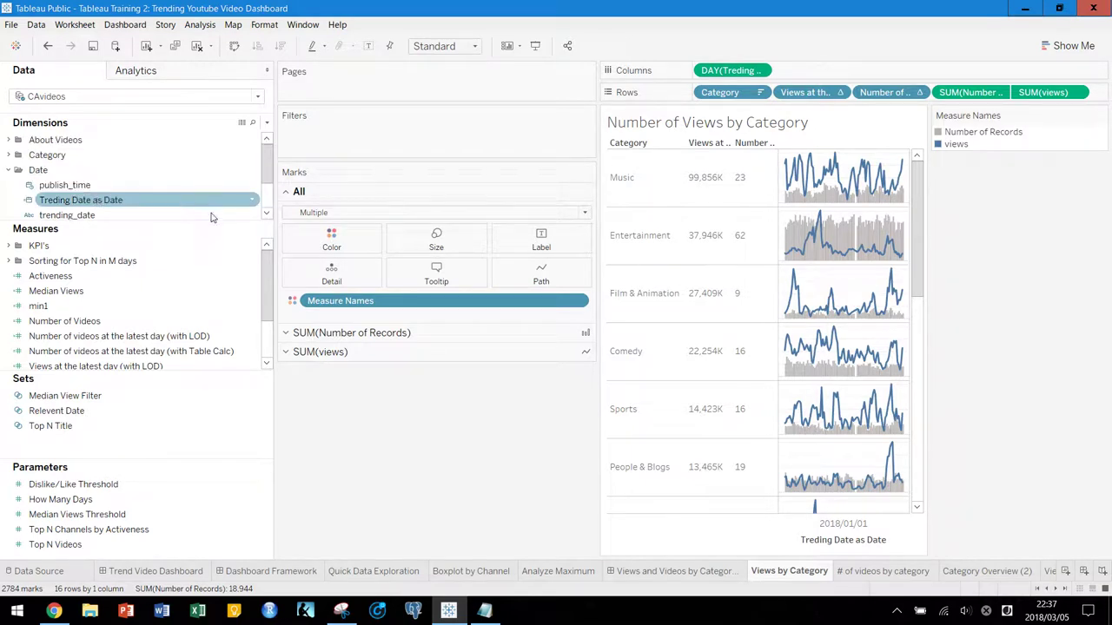
pyautogui.scroll(-1, 113, 191)
pyautogui.moveTo(109, 192); pyautogui.dragTo(408, 146)
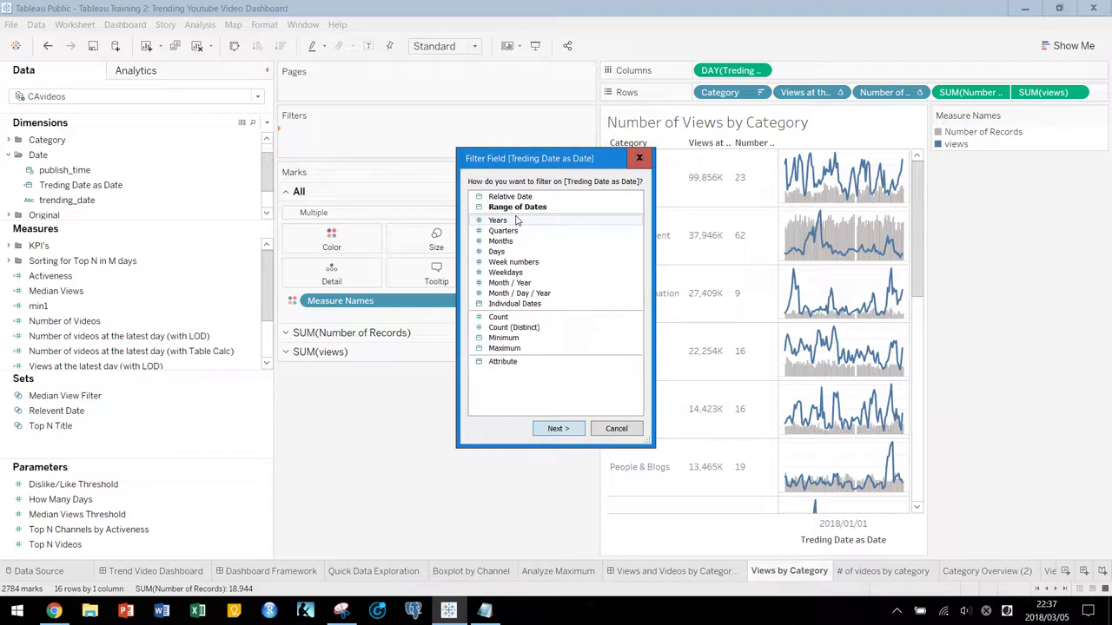
pyautogui.click(532, 293)
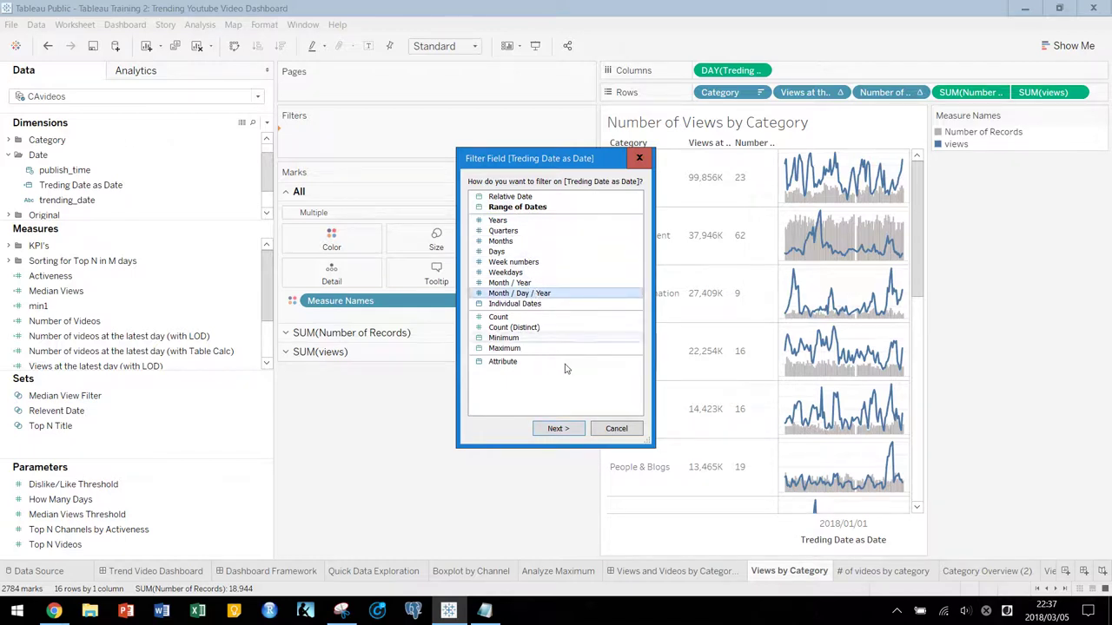
pyautogui.click(557, 428)
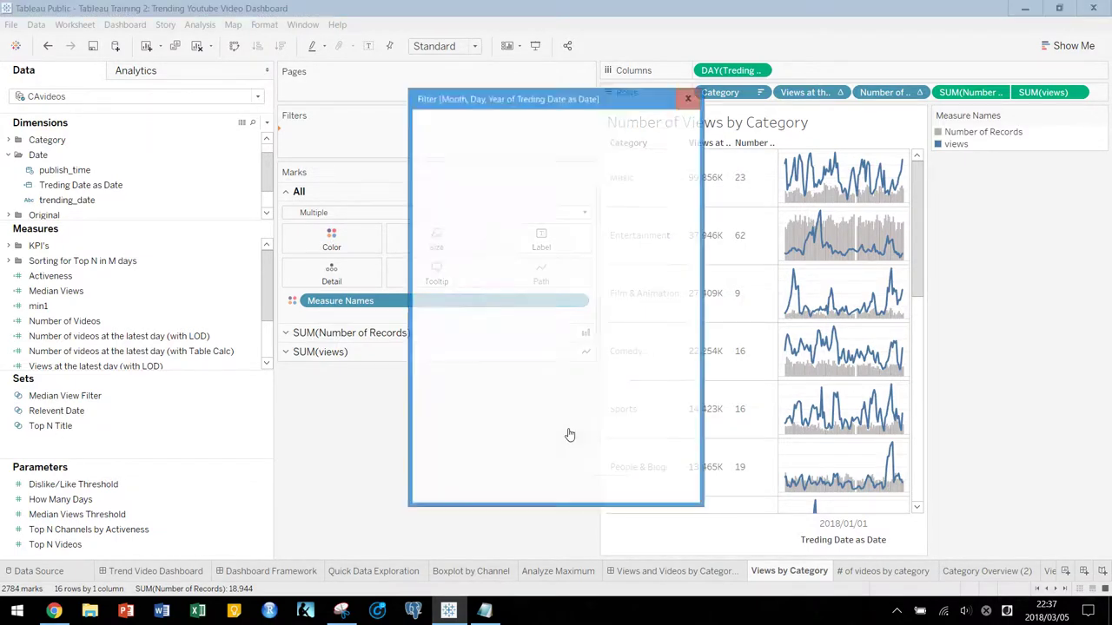
# - Keep all dates, then limit to Top 20 by Trending Date as Date, Maximum
pyautogui.click(584, 153)
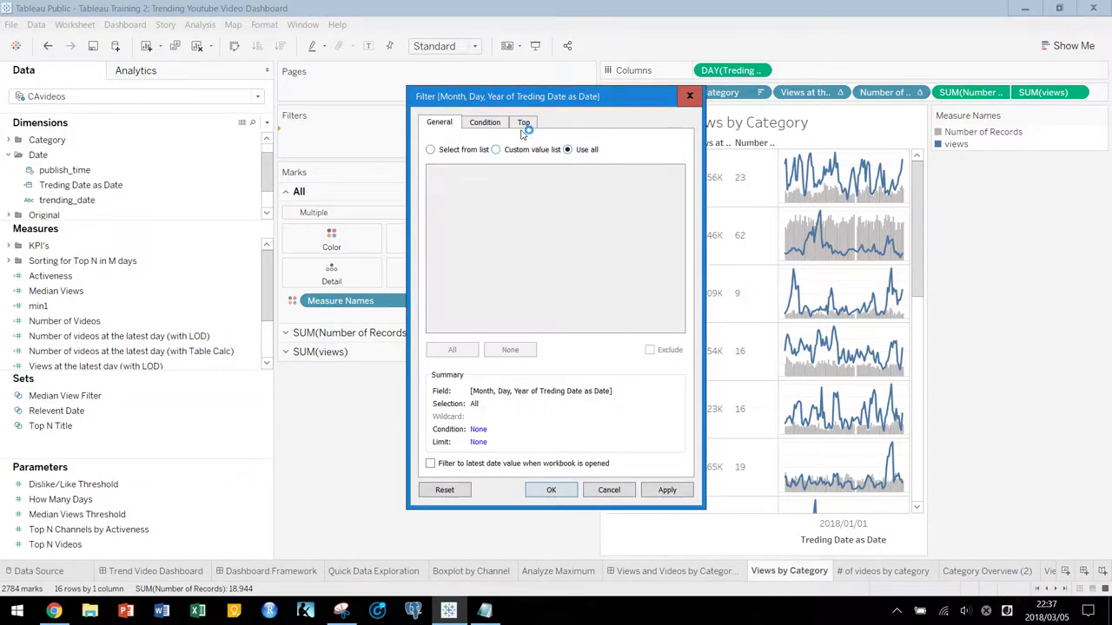
pyautogui.click(524, 122)
pyautogui.click(445, 158)
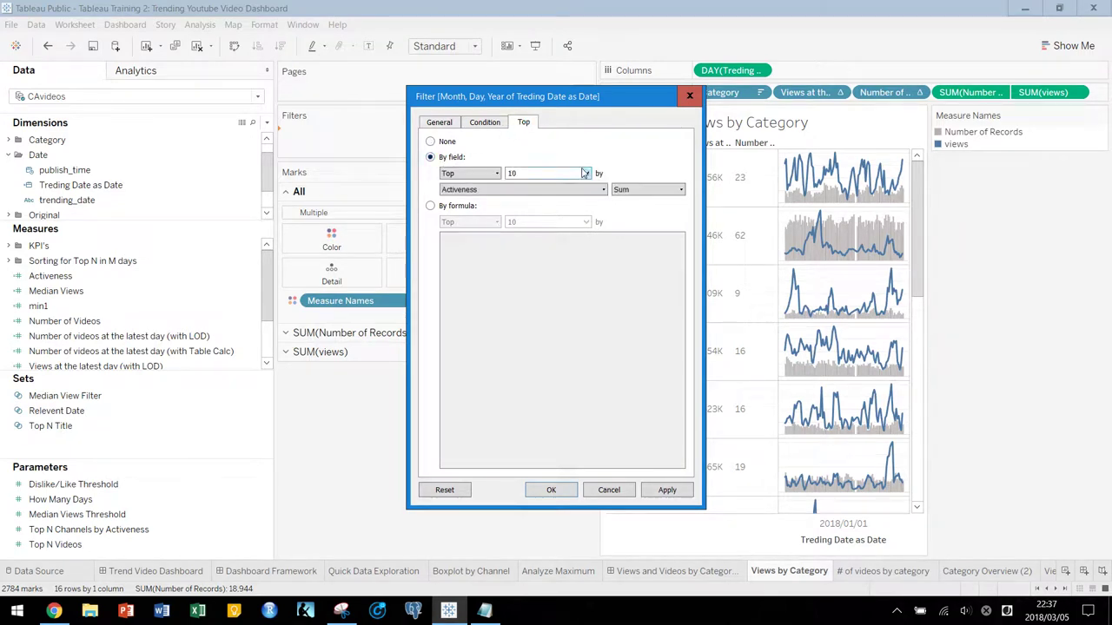
pyautogui.click(586, 174)
pyautogui.click(551, 175)
pyautogui.click(563, 190)
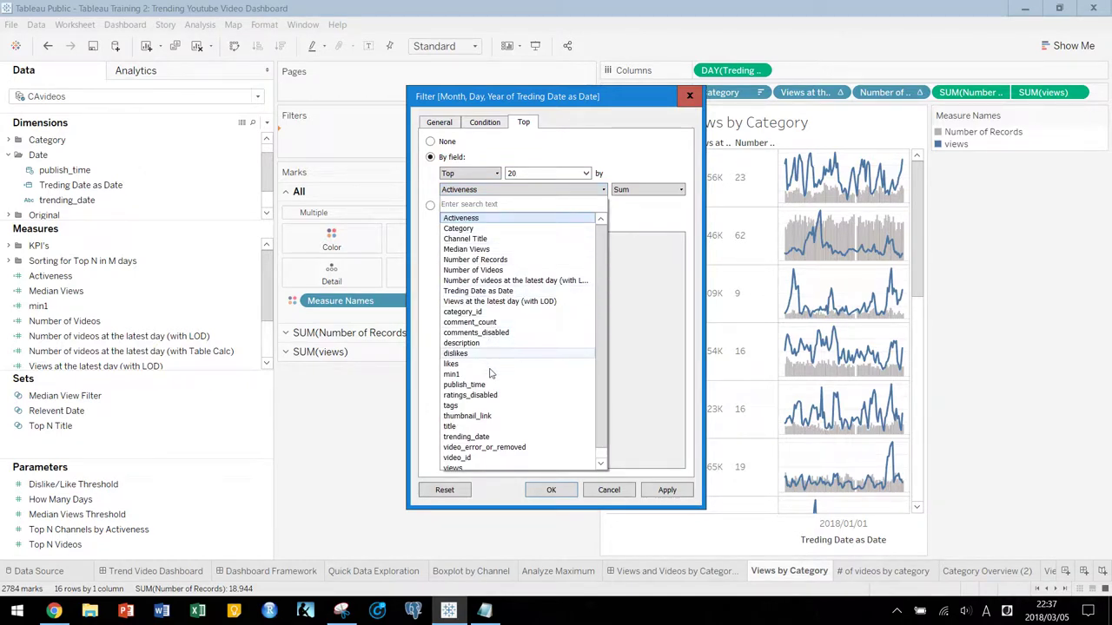
pyautogui.scroll(-1, 492, 395)
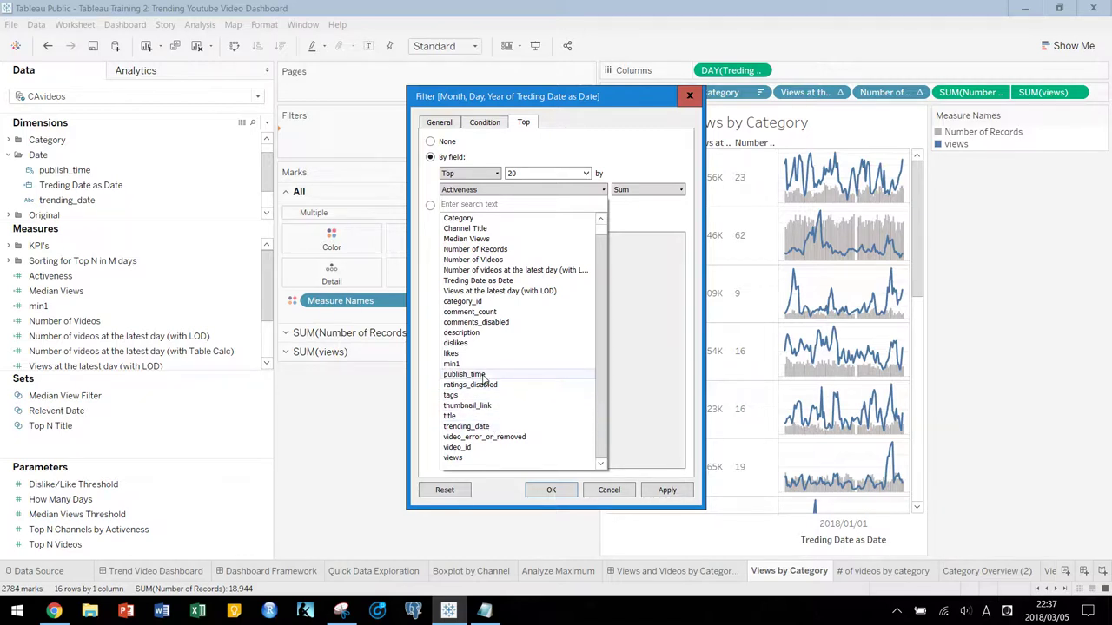
pyautogui.click(473, 280)
pyautogui.click(636, 194)
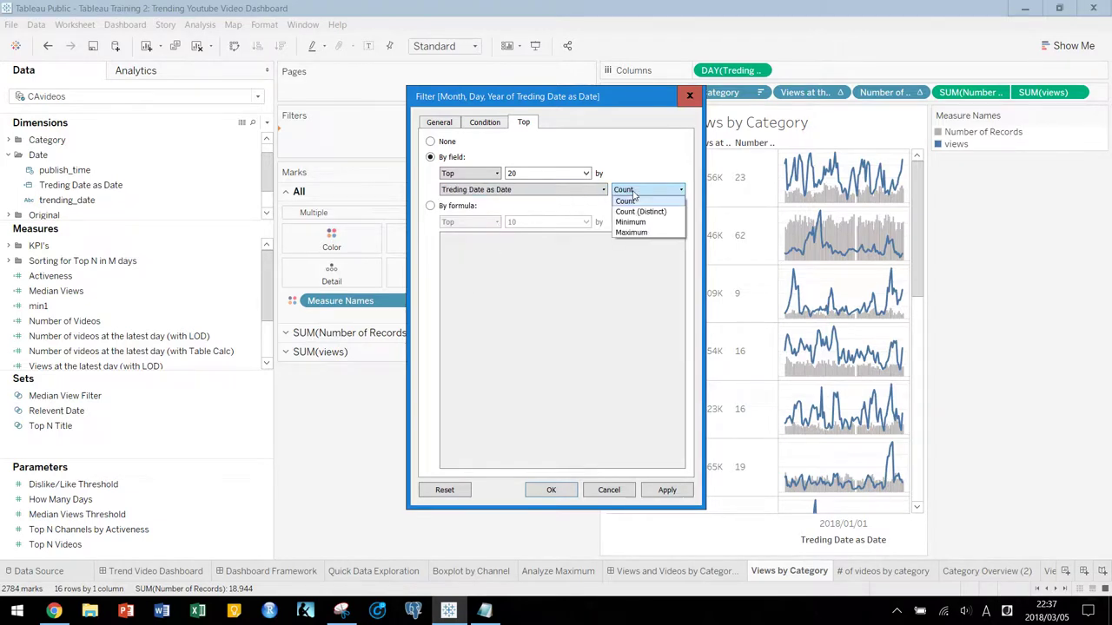
pyautogui.click(636, 233)
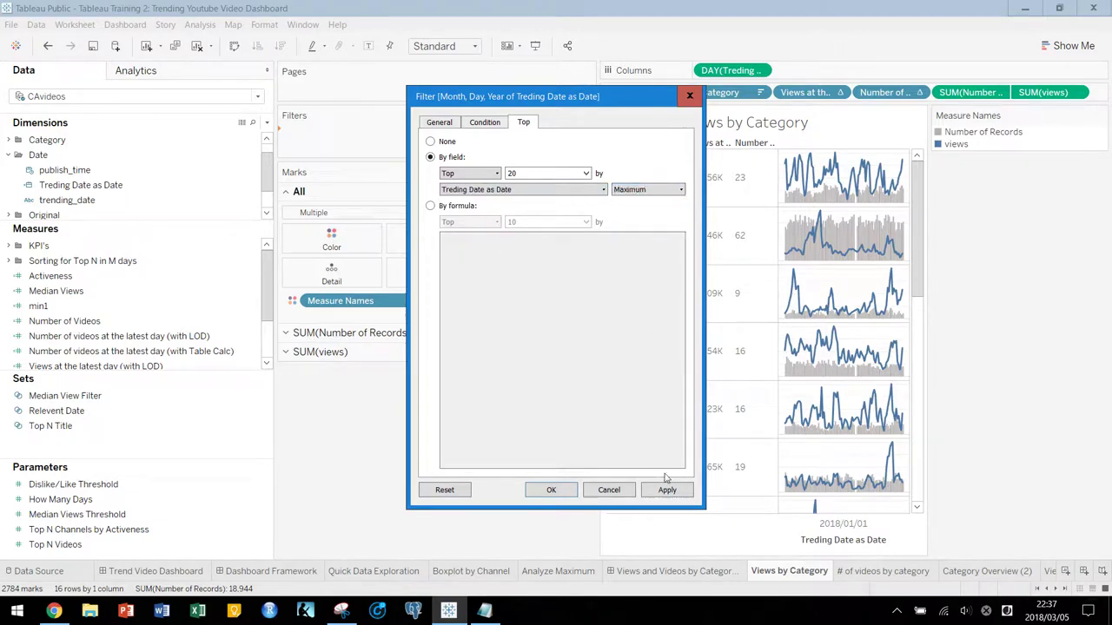
pyautogui.moveTo(435, 103); pyautogui.dragTo(53, 81)
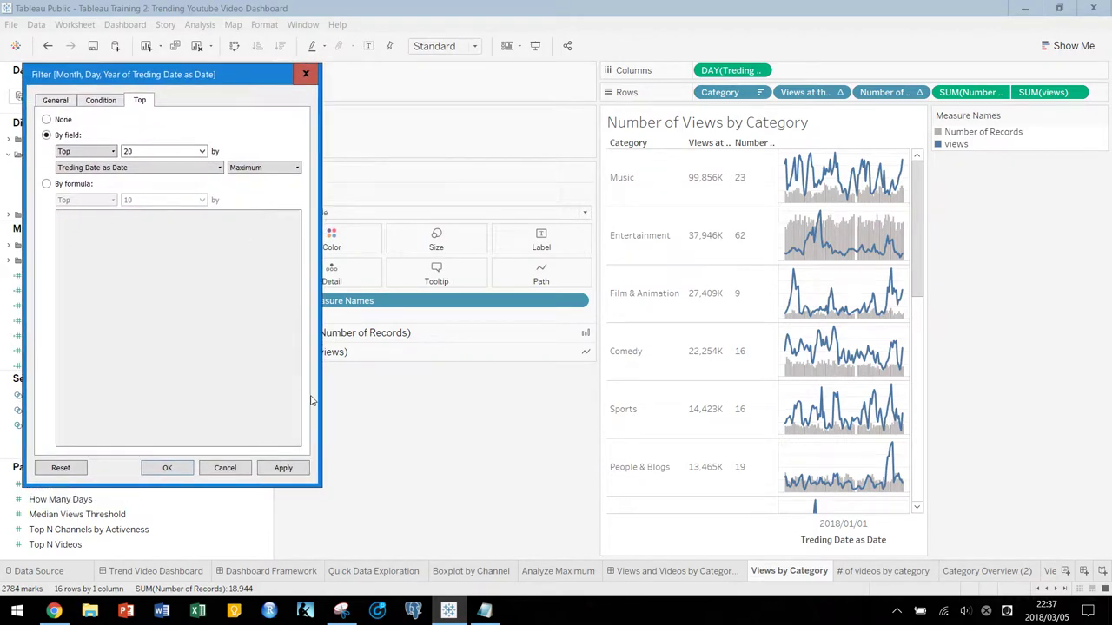
pyautogui.click(284, 468)
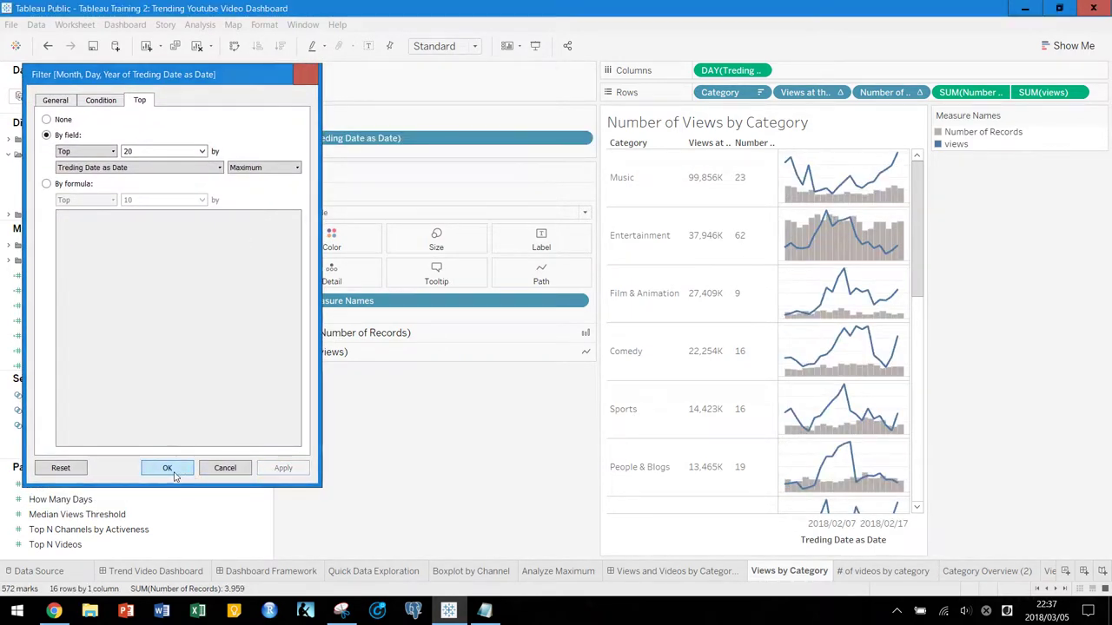
pyautogui.click(167, 468)
# - Edit the Top trending-date filter to keep How Many Days dates instead of 20
pyautogui.moveTo(789, 203)
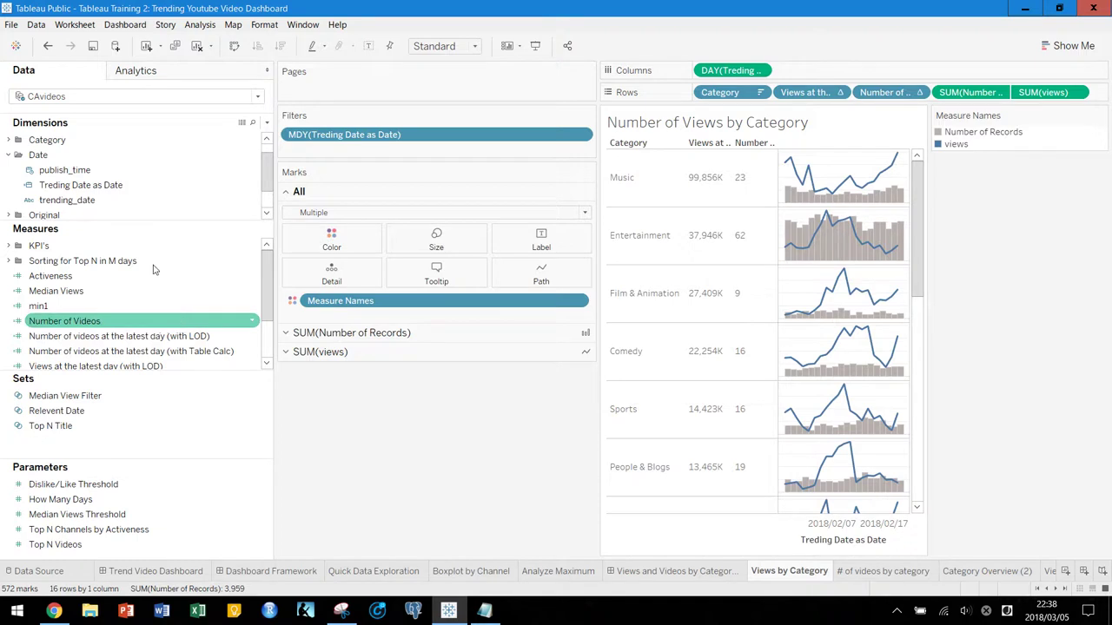
pyautogui.rightClick(359, 140)
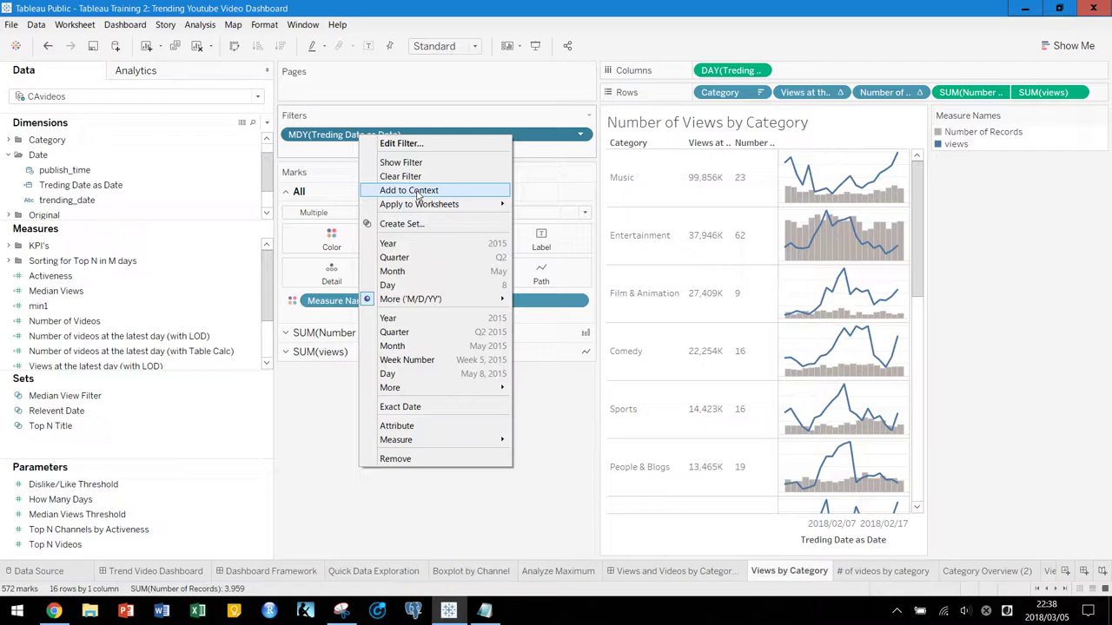
pyautogui.moveTo(428, 202)
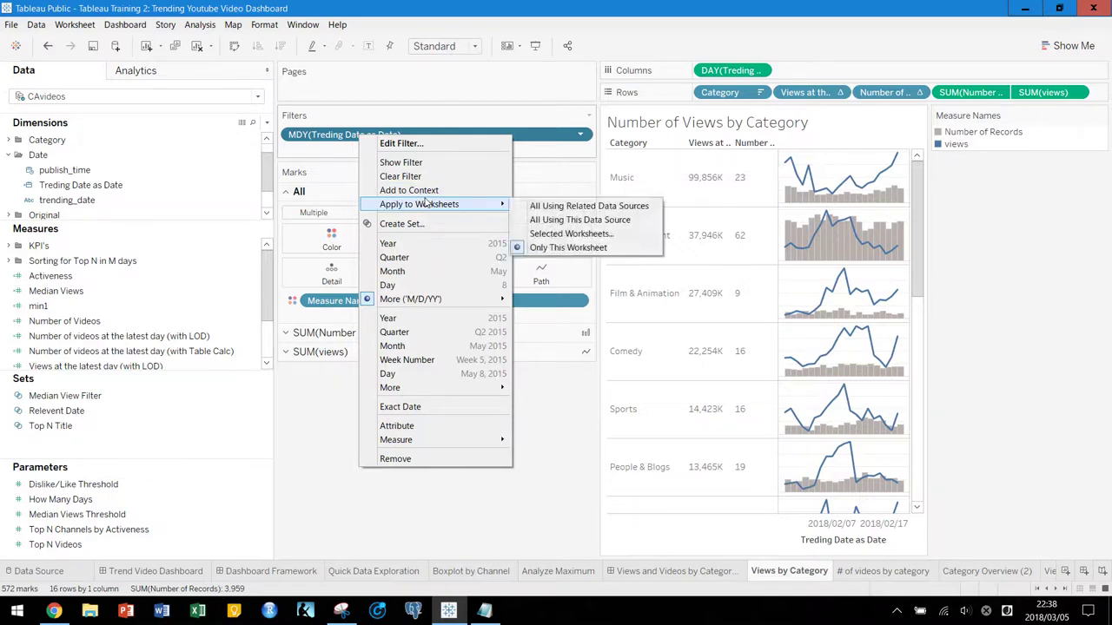
pyautogui.click(411, 144)
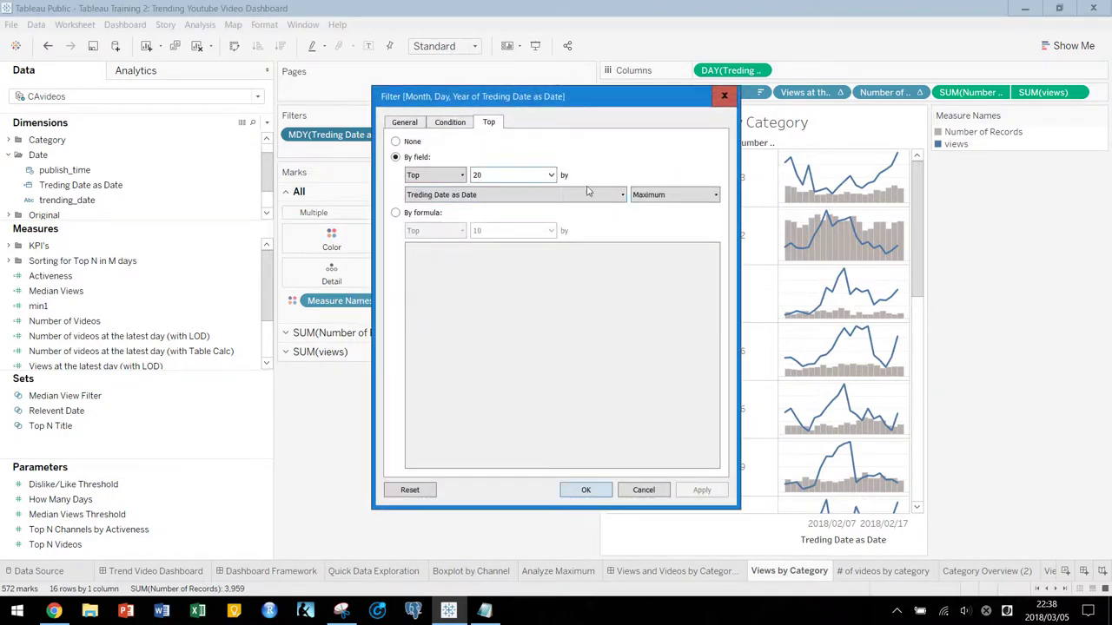
pyautogui.click(551, 174)
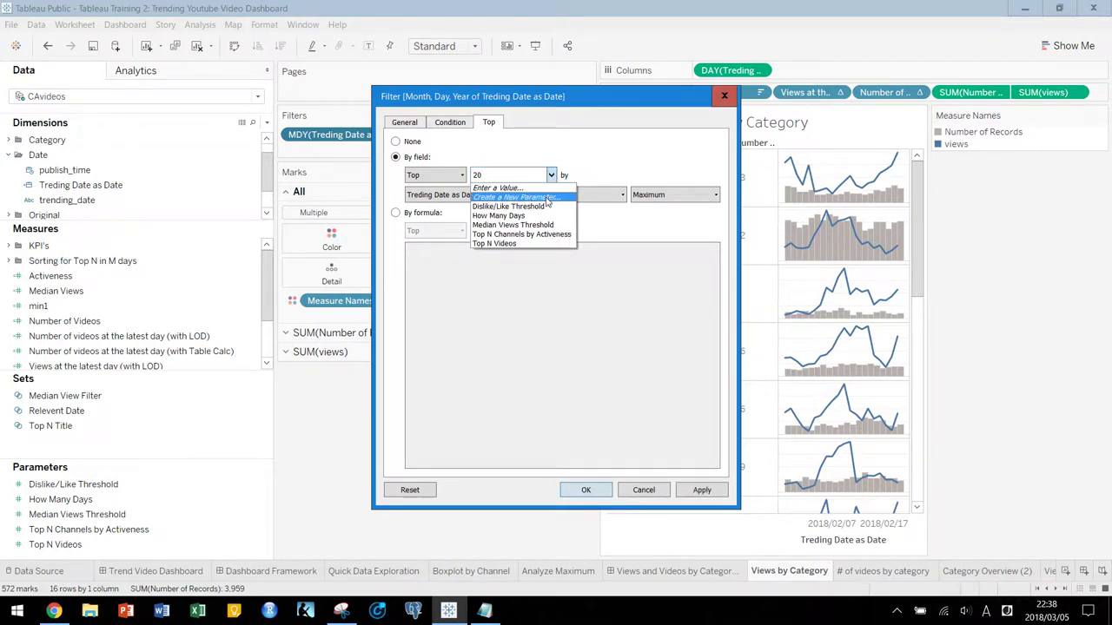
pyautogui.click(546, 198)
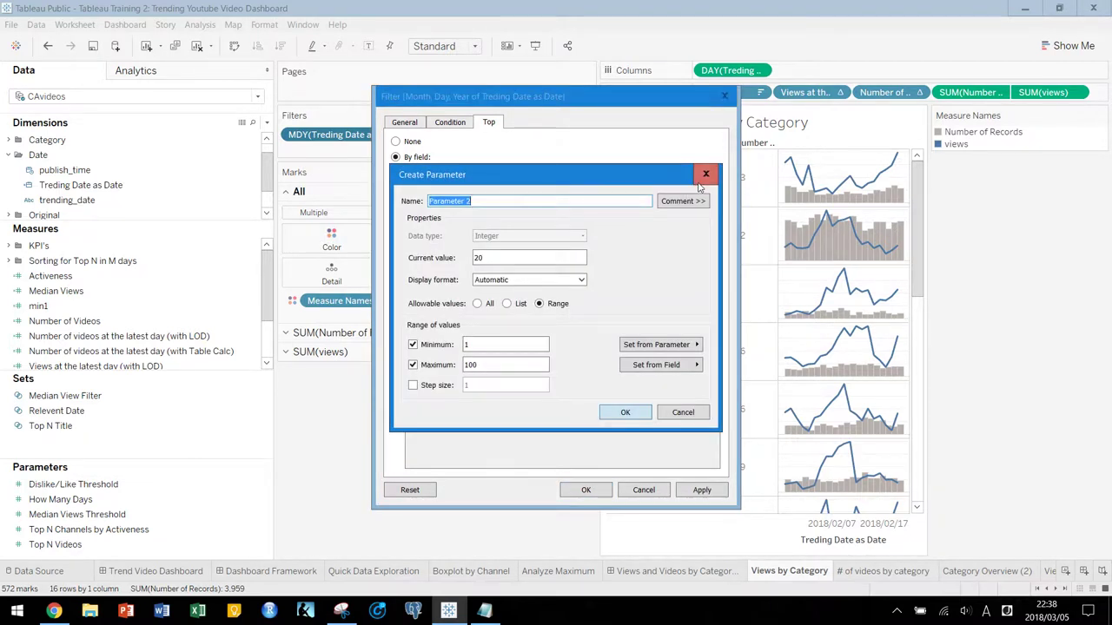
pyautogui.click(704, 173)
pyautogui.click(551, 175)
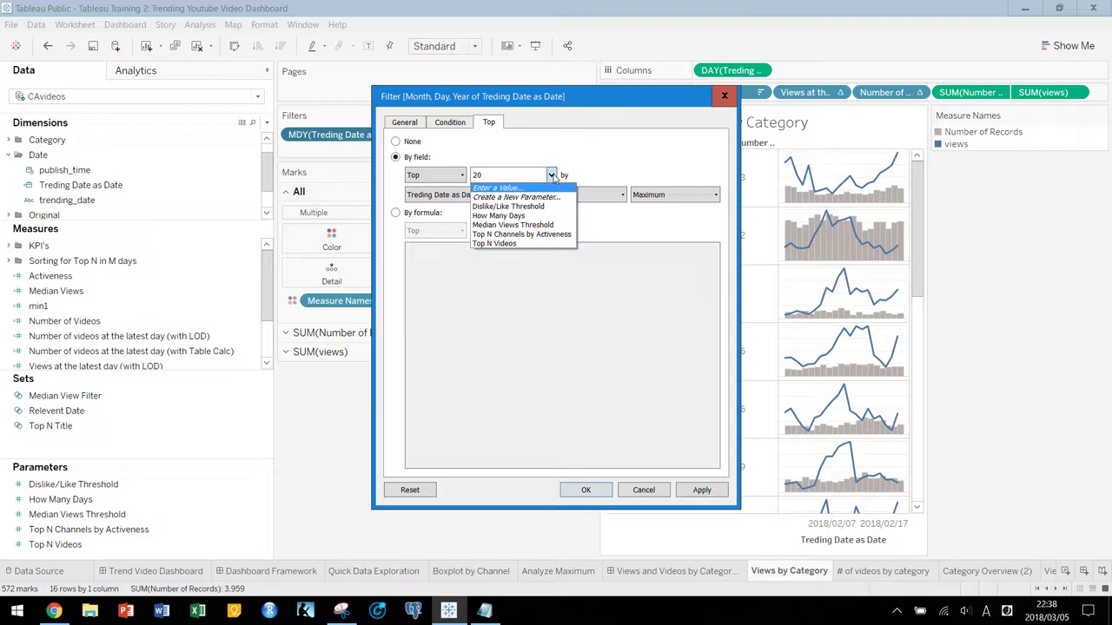
pyautogui.click(513, 215)
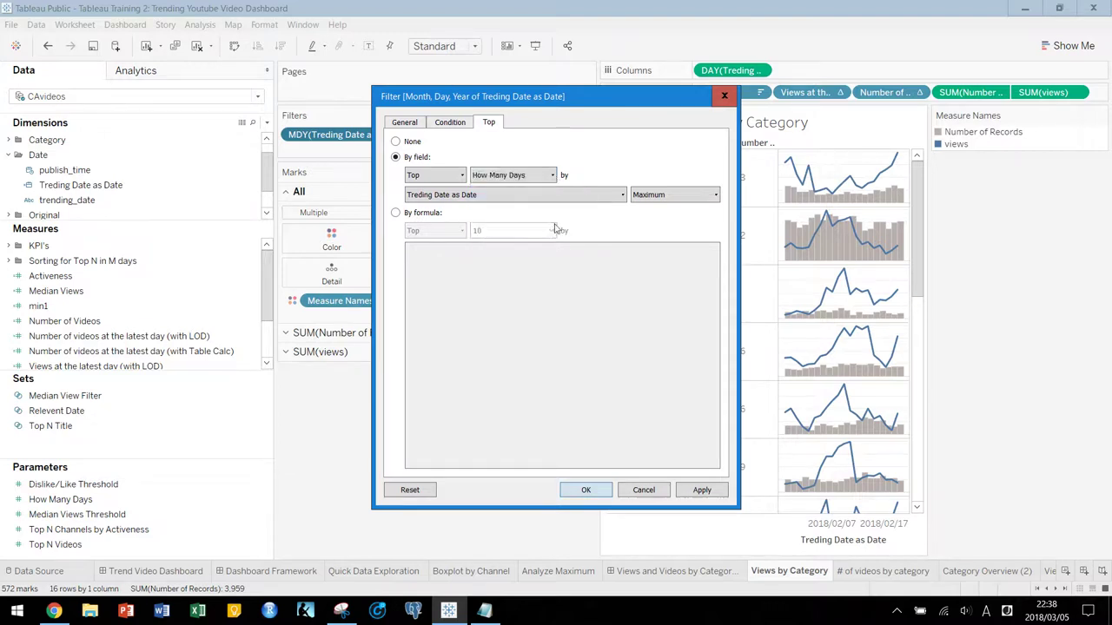
pyautogui.click(702, 490)
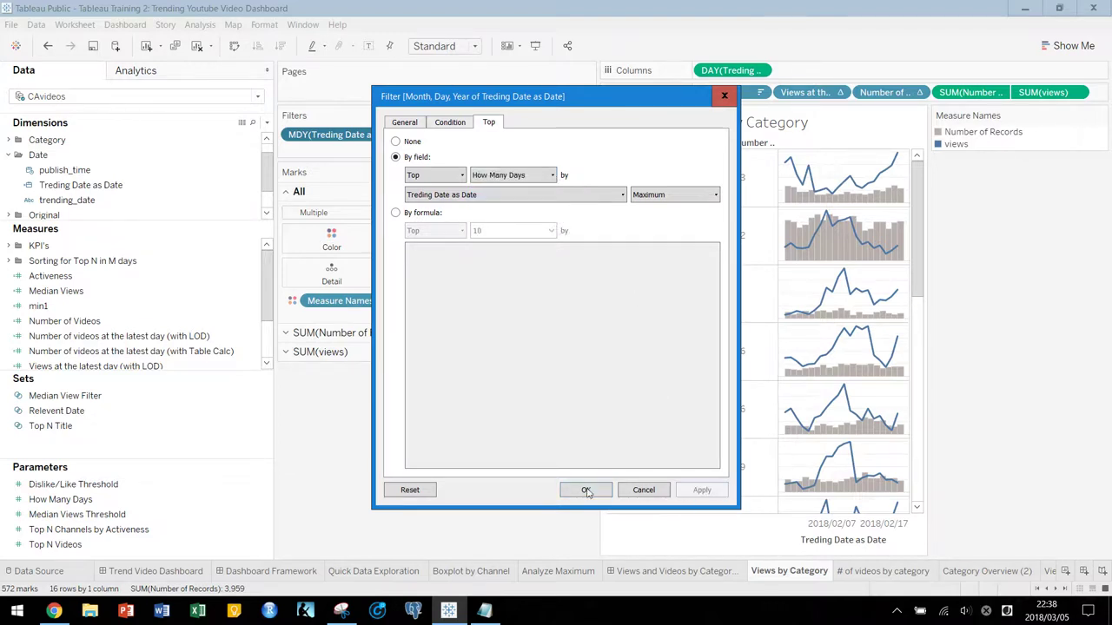
pyautogui.click(586, 491)
pyautogui.rightClick(85, 500)
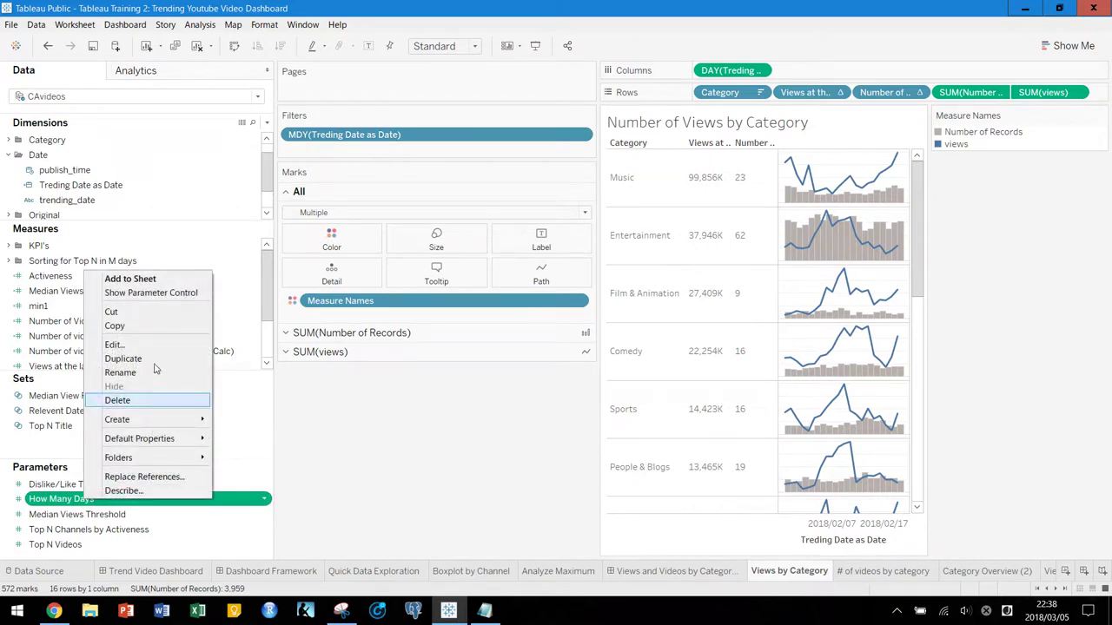
# - Show the How Many Days slider, range 5 to 20 step 5, and set it to 15
pyautogui.click(193, 293)
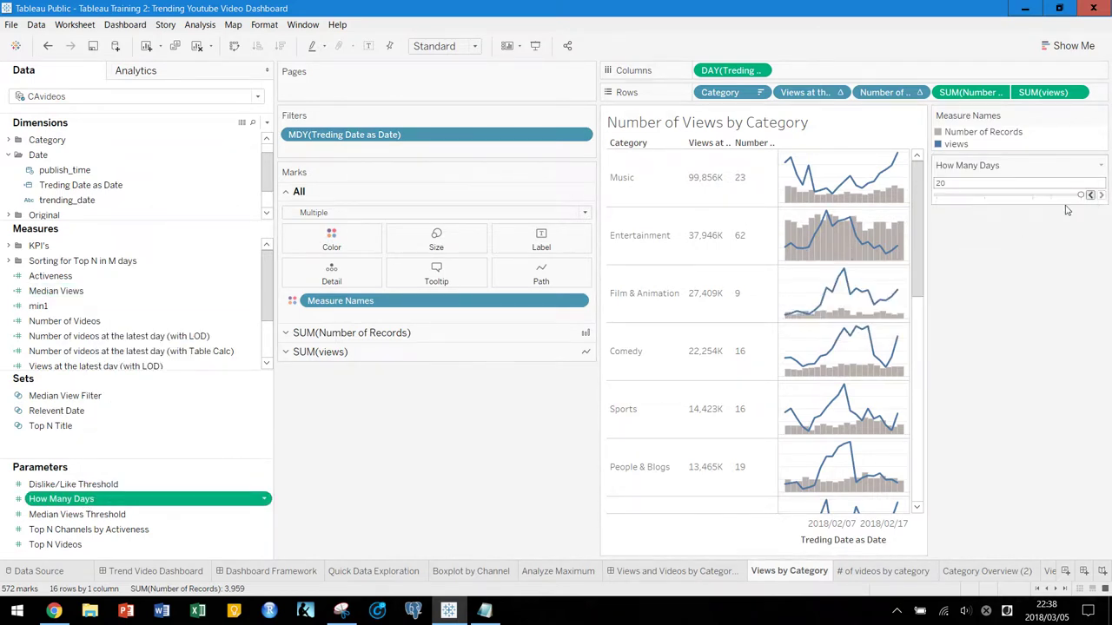
pyautogui.rightClick(165, 502)
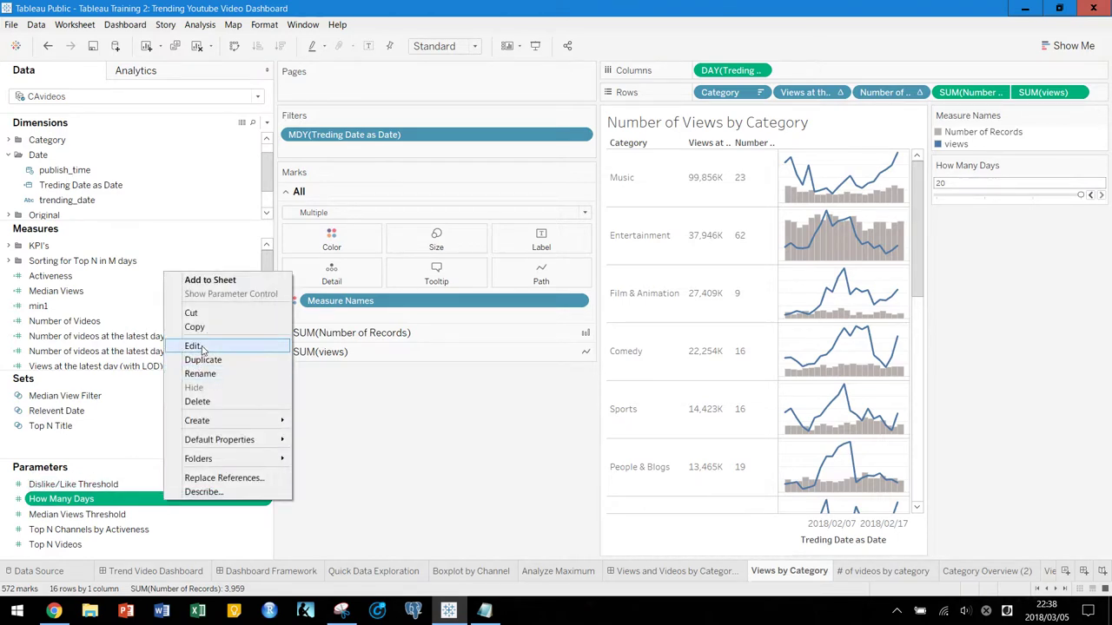
pyautogui.click(195, 346)
pyautogui.moveTo(584, 187); pyautogui.dragTo(877, 245)
pyautogui.click(886, 258)
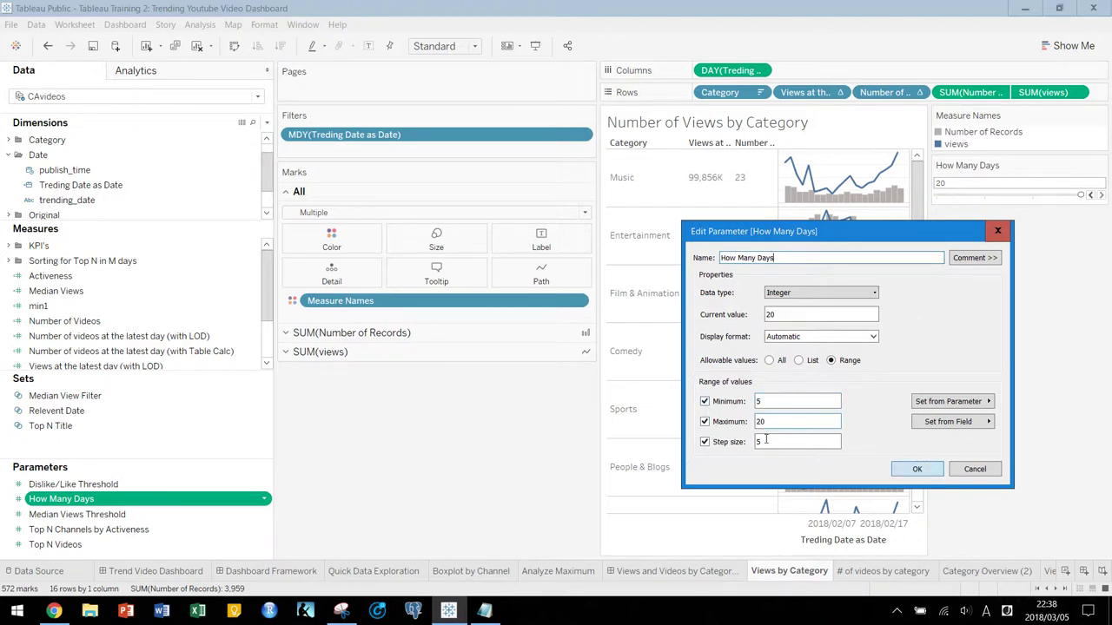
pyautogui.click(915, 473)
pyautogui.click(1093, 196)
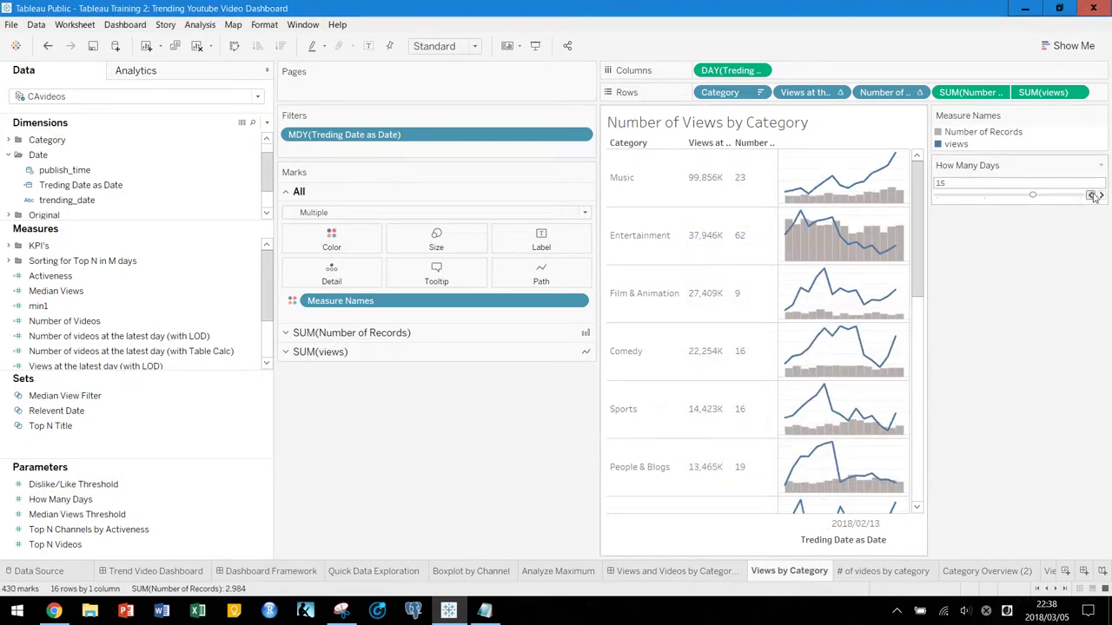
pyautogui.click(689, 574)
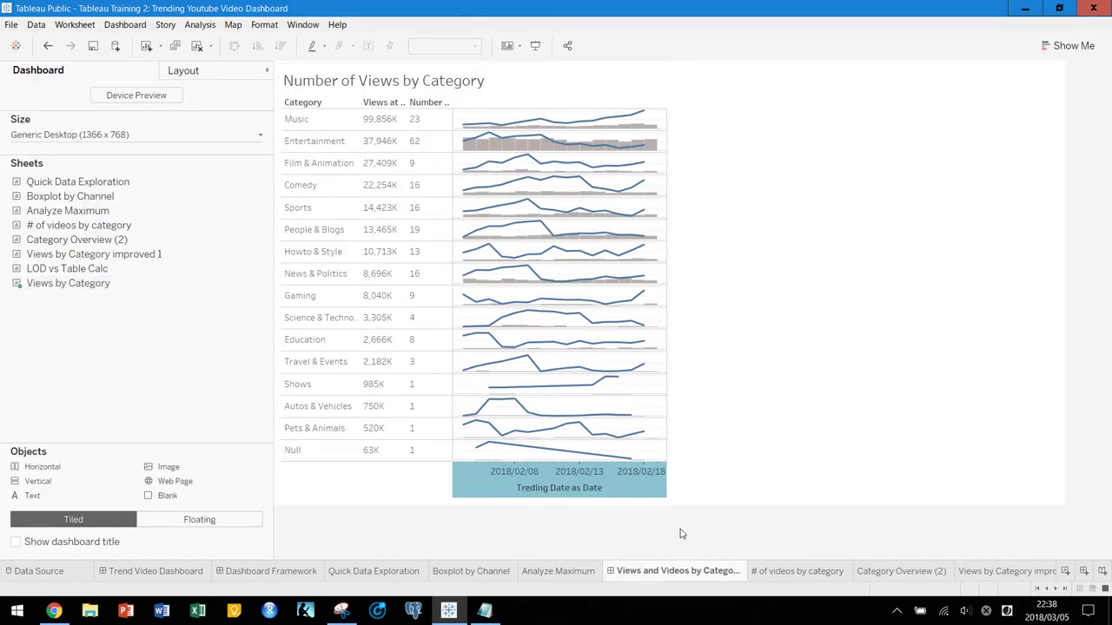
# - Deselect the container on the Views and Videos by Category dashboard to see the 15-day charts
pyautogui.click(654, 524)
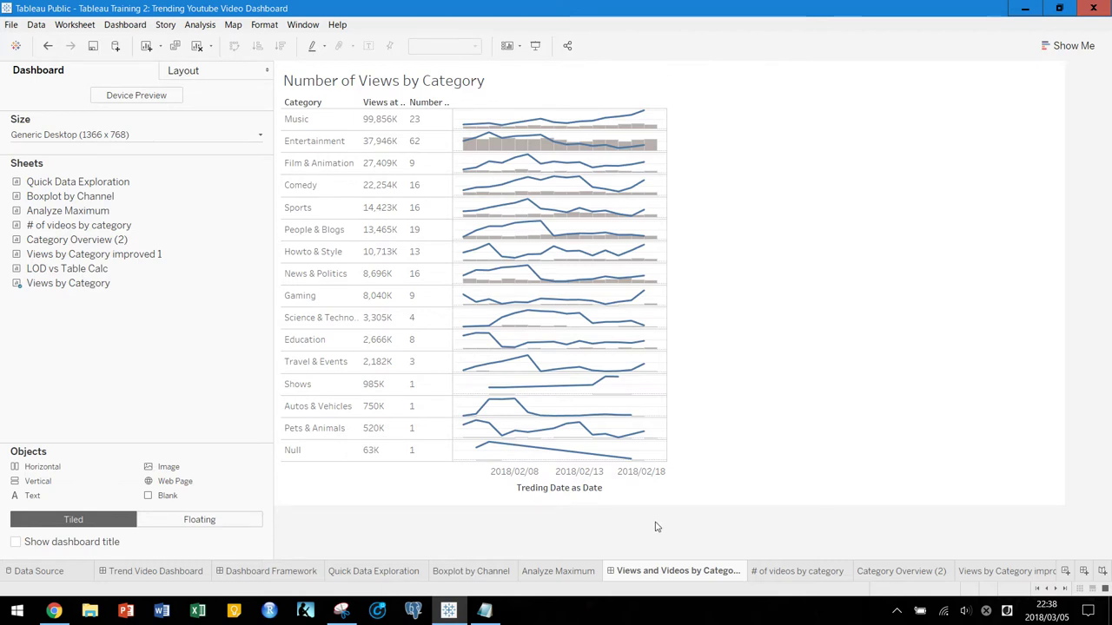
pyautogui.click(897, 615)
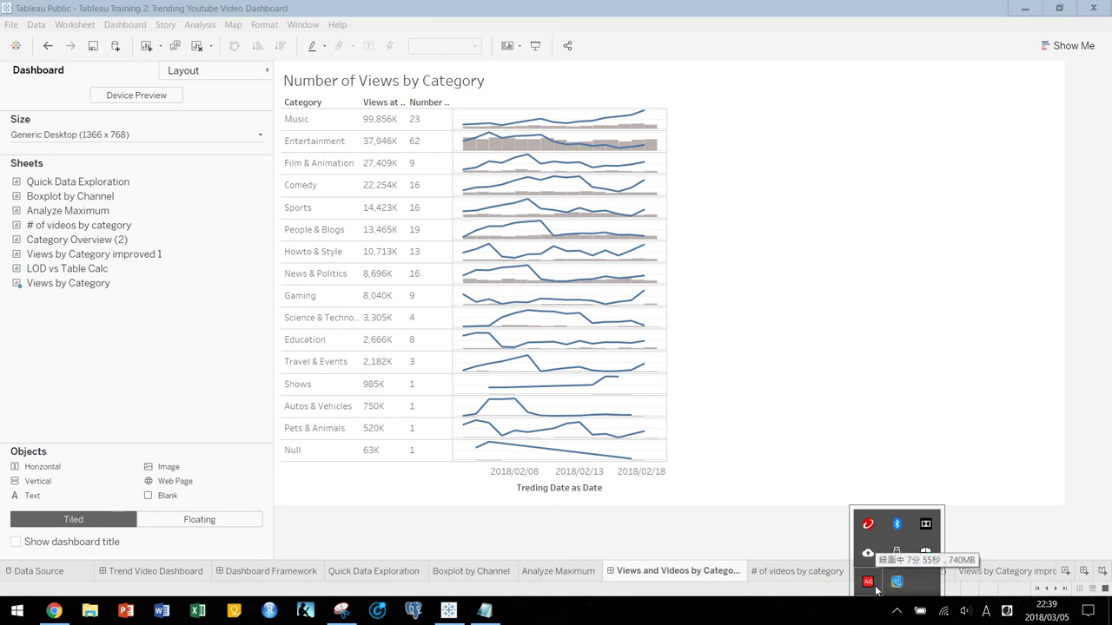